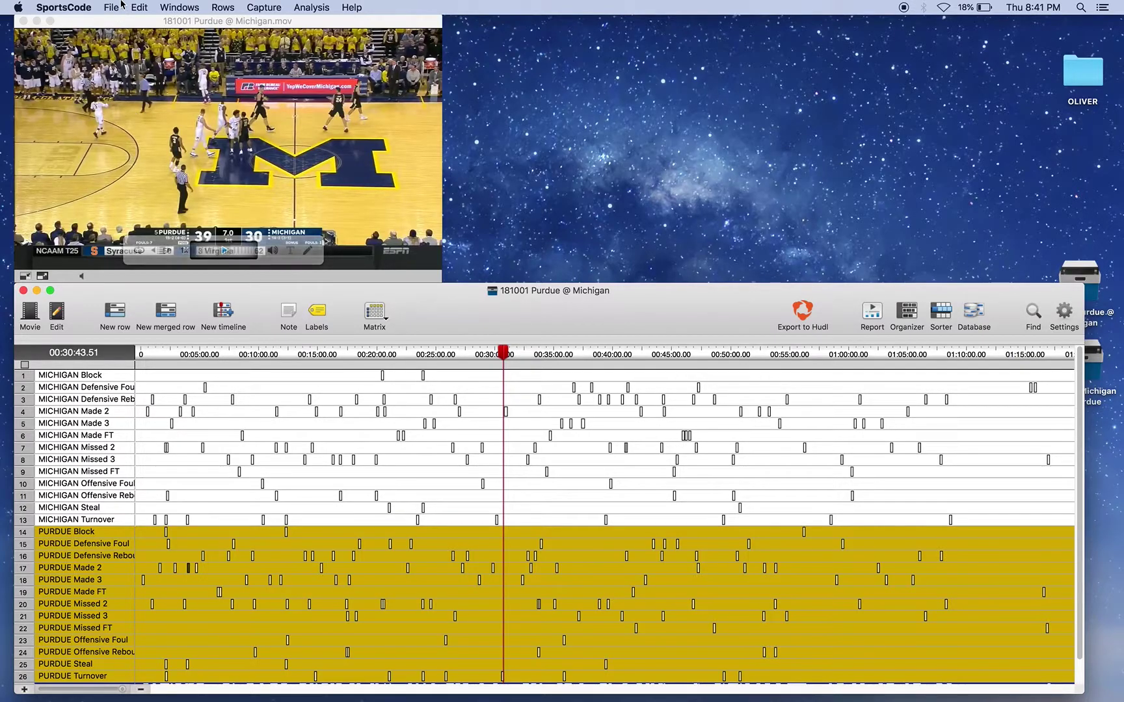
Open the SportsCode application menu to reach Preferences
{"action": "left_click", "coordinate": [67, 7]}
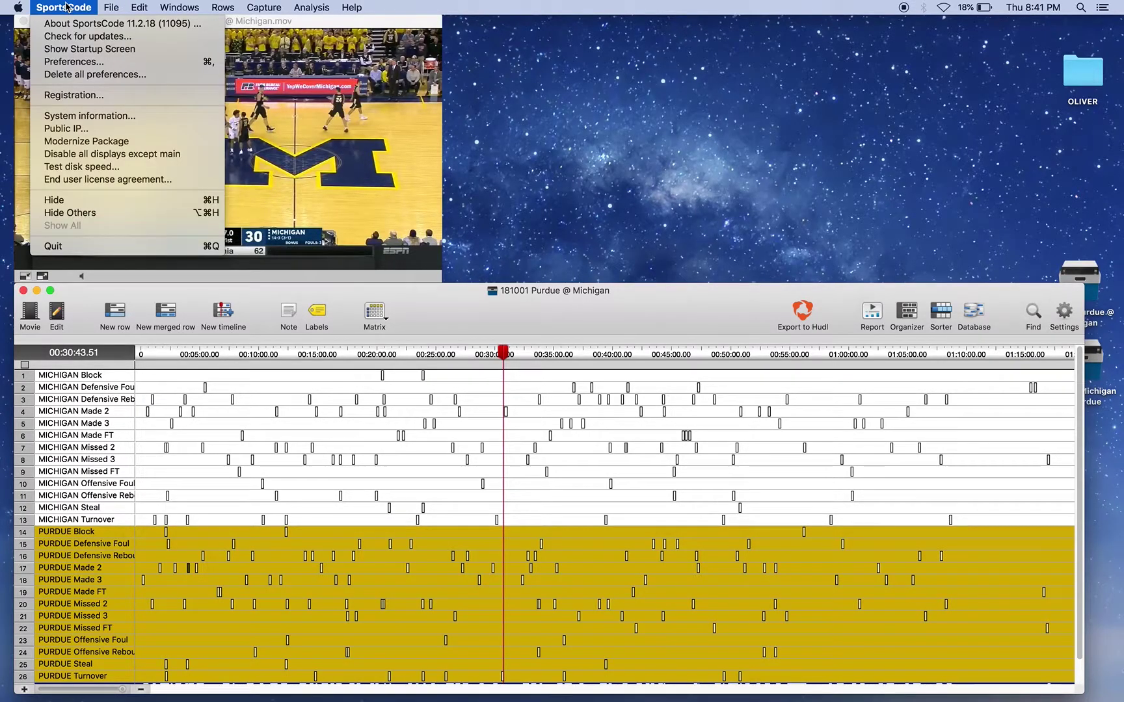
Open the Flagging preferences, enable flagging, and add a new flag
{"action": "left_click", "coordinate": [78, 65]}
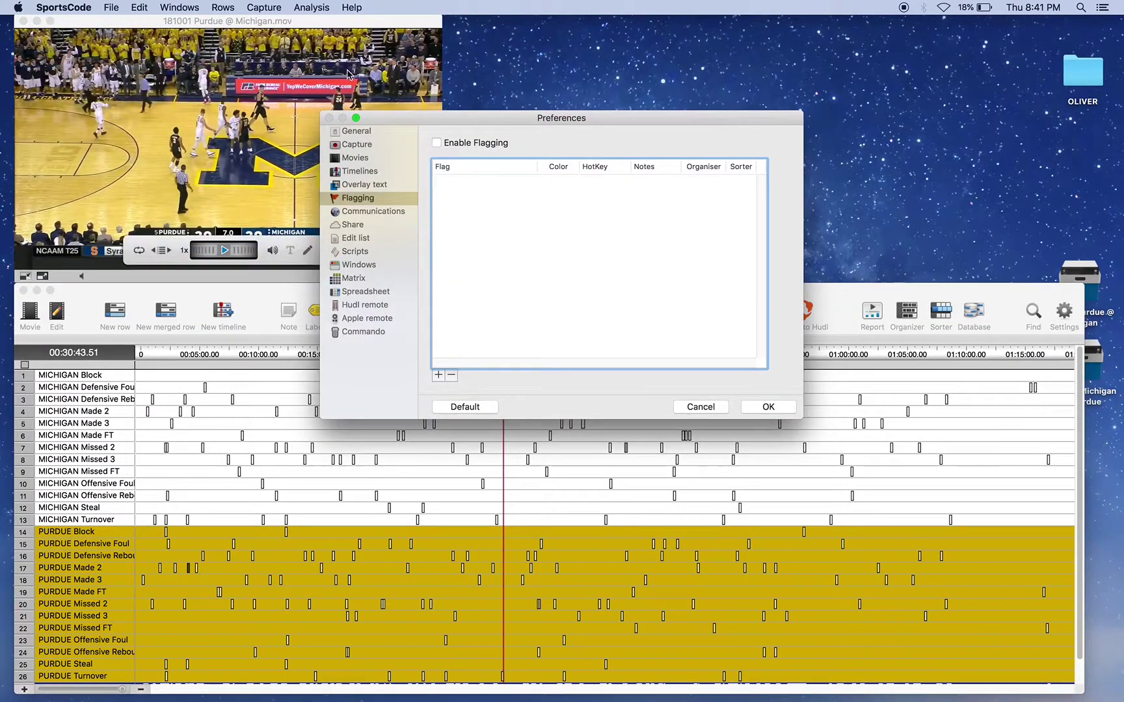
{"action": "left_click", "coordinate": [437, 145]}
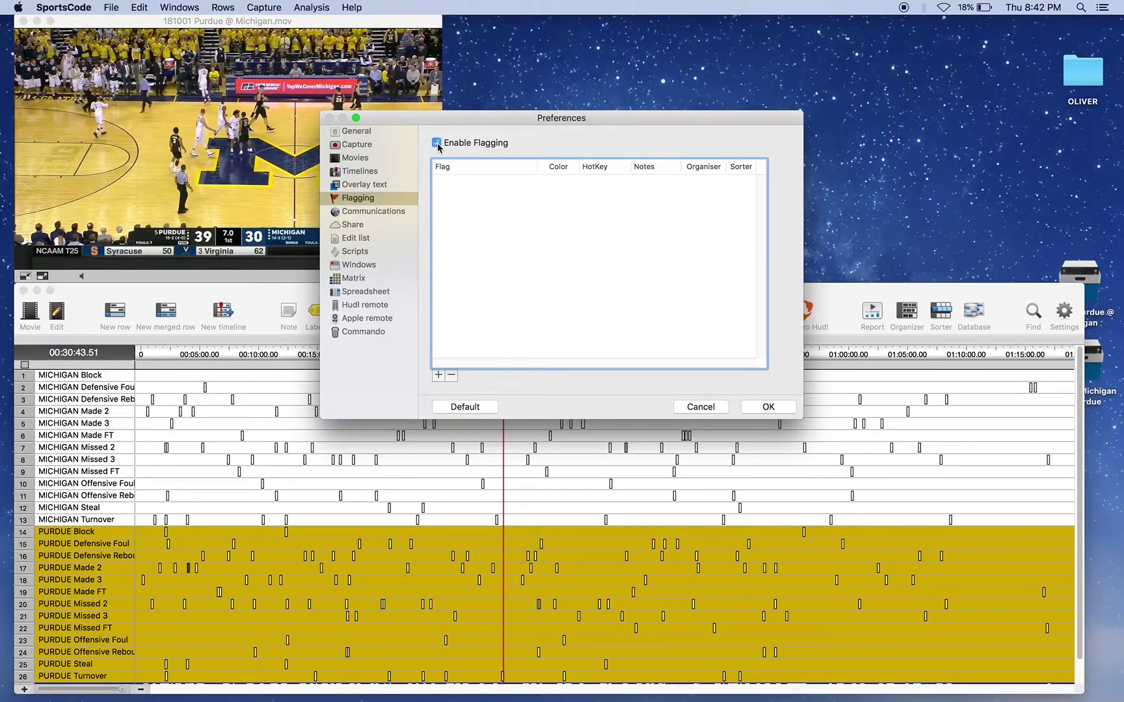
{"action": "left_click", "coordinate": [437, 376]}
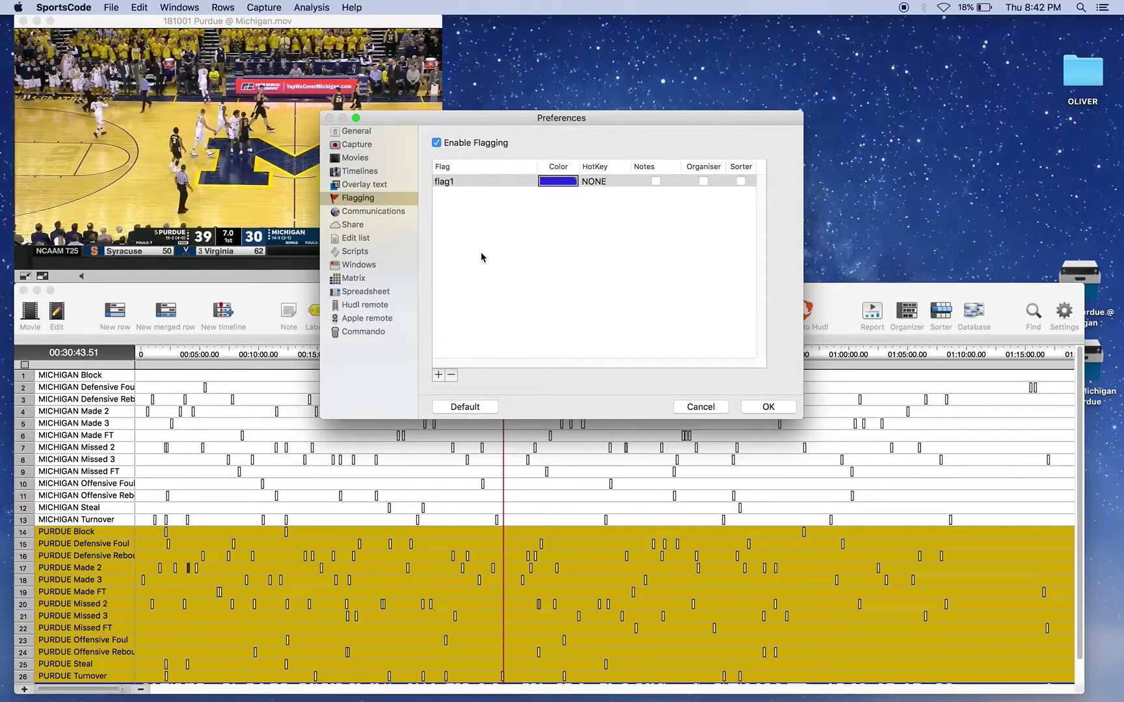
Make the new flag 'good' with hotkey g, Notes and Organiser on, Sorter off
{"action": "left_click", "coordinate": [458, 186]}
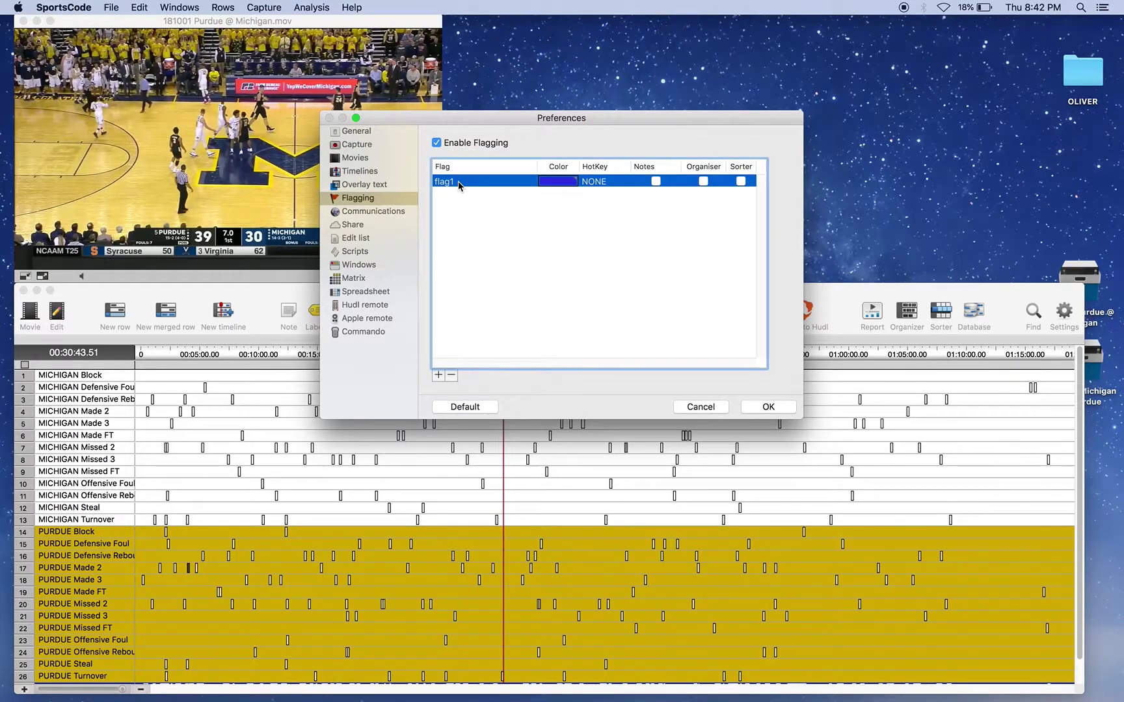
{"action": "left_click", "coordinate": [446, 182]}
{"action": "type", "text": "g"}
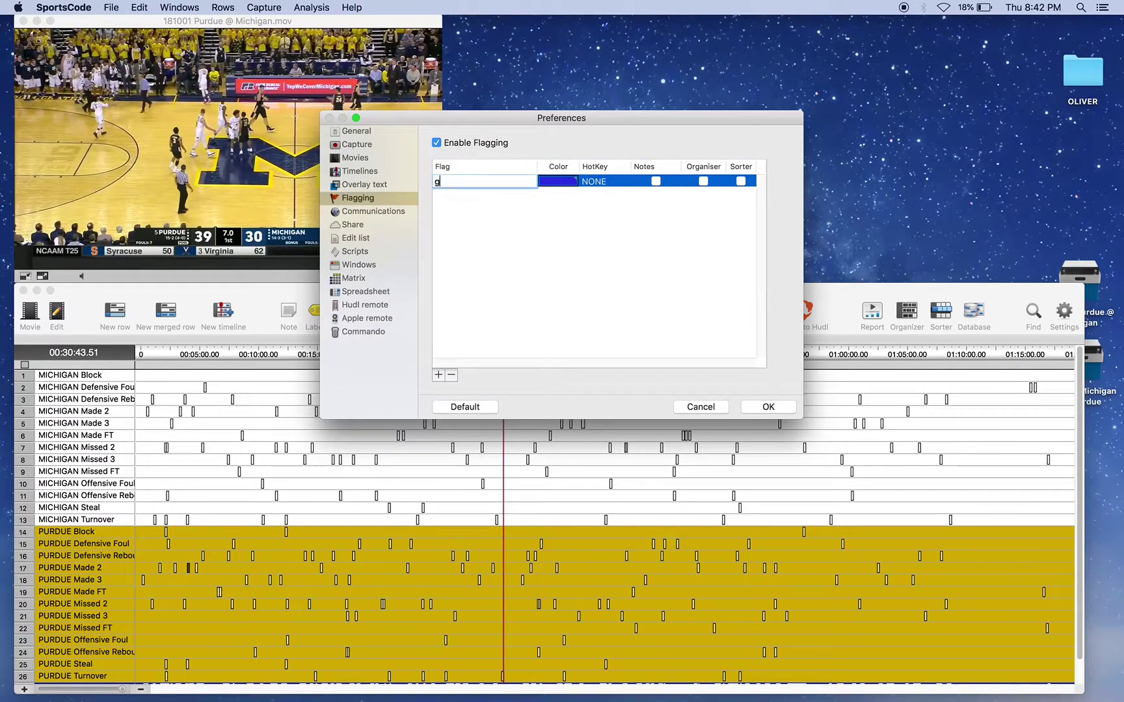
{"action": "type", "text": "oo"}
{"action": "left_click", "coordinate": [599, 182]}
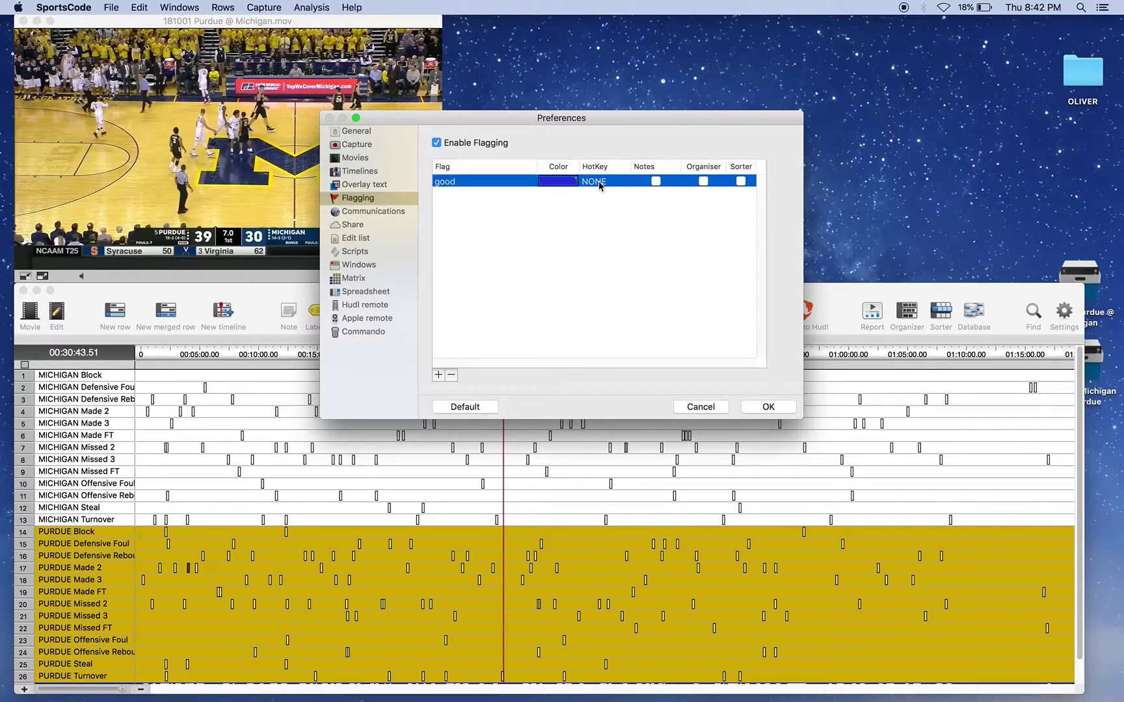
{"action": "type", "text": "g"}
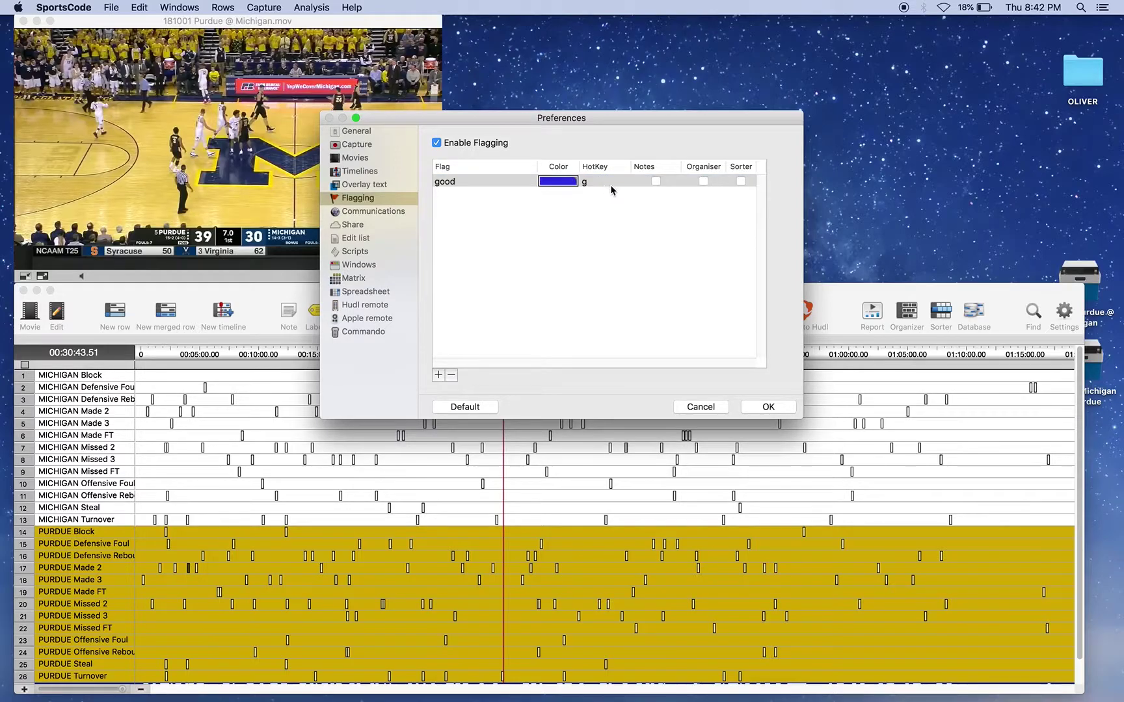
{"action": "left_click", "coordinate": [656, 182]}
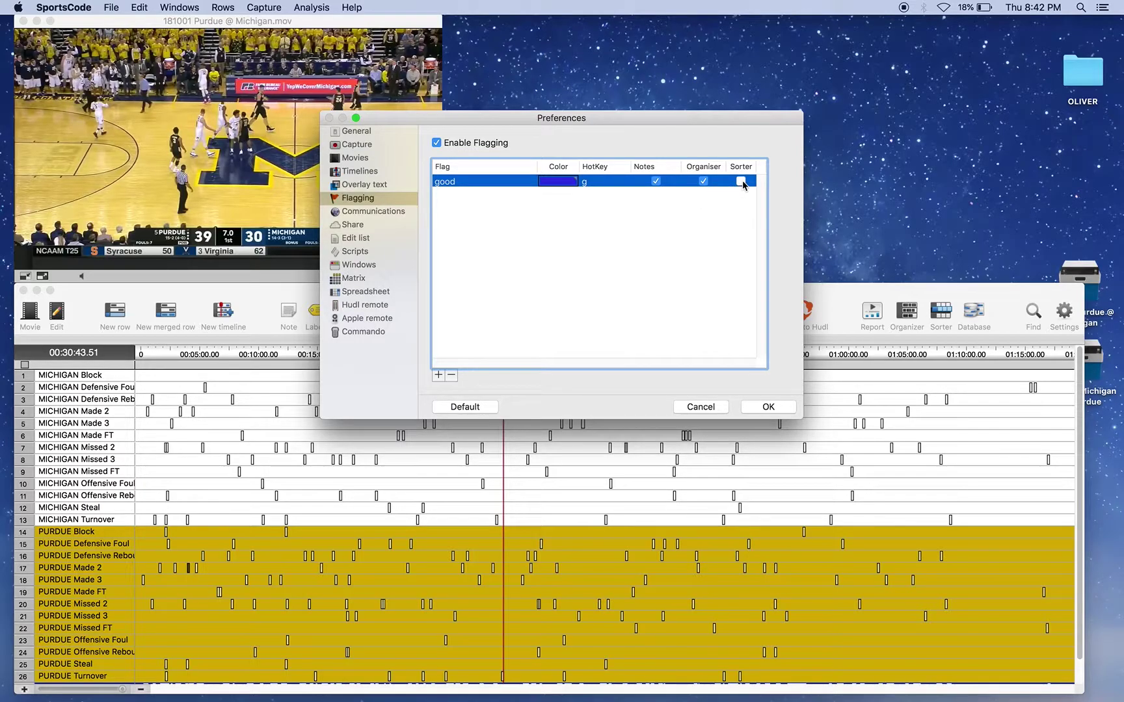
{"action": "left_click", "coordinate": [702, 181]}
{"action": "left_click", "coordinate": [741, 183]}
{"action": "left_click", "coordinate": [703, 182]}
Add flag2 named 'bad' with hotkey b, recording notes and going to the organiser
{"action": "left_click", "coordinate": [440, 376]}
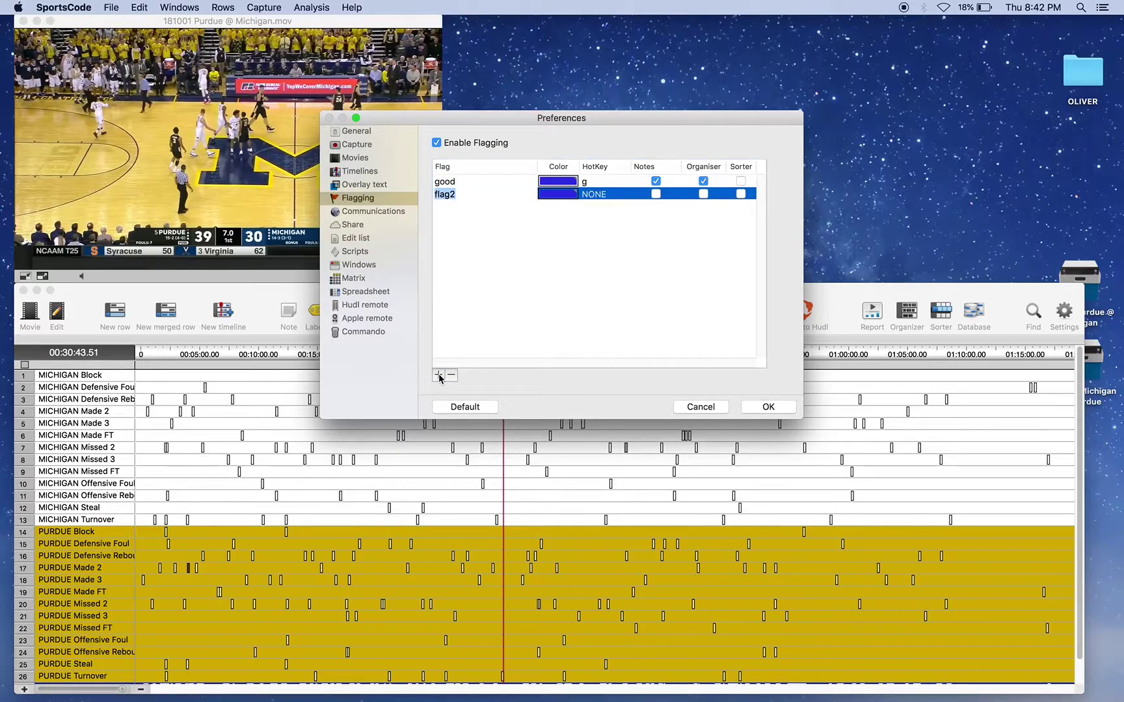
{"action": "left_click", "coordinate": [456, 198]}
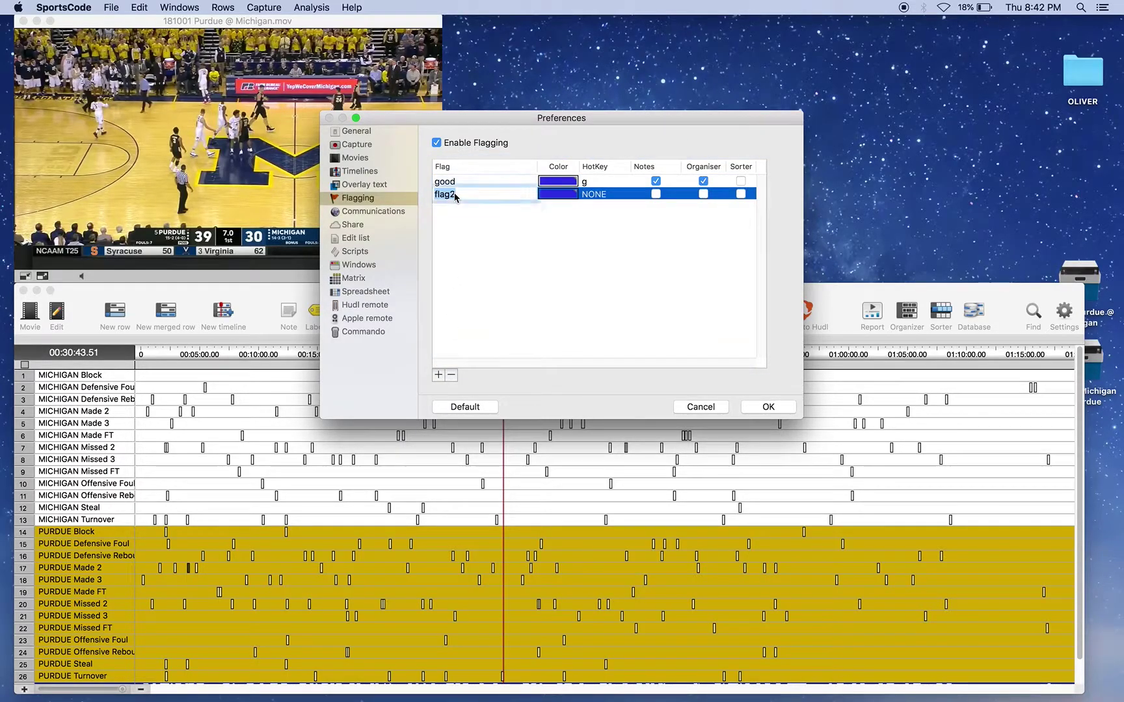
{"action": "type", "text": "bad"}
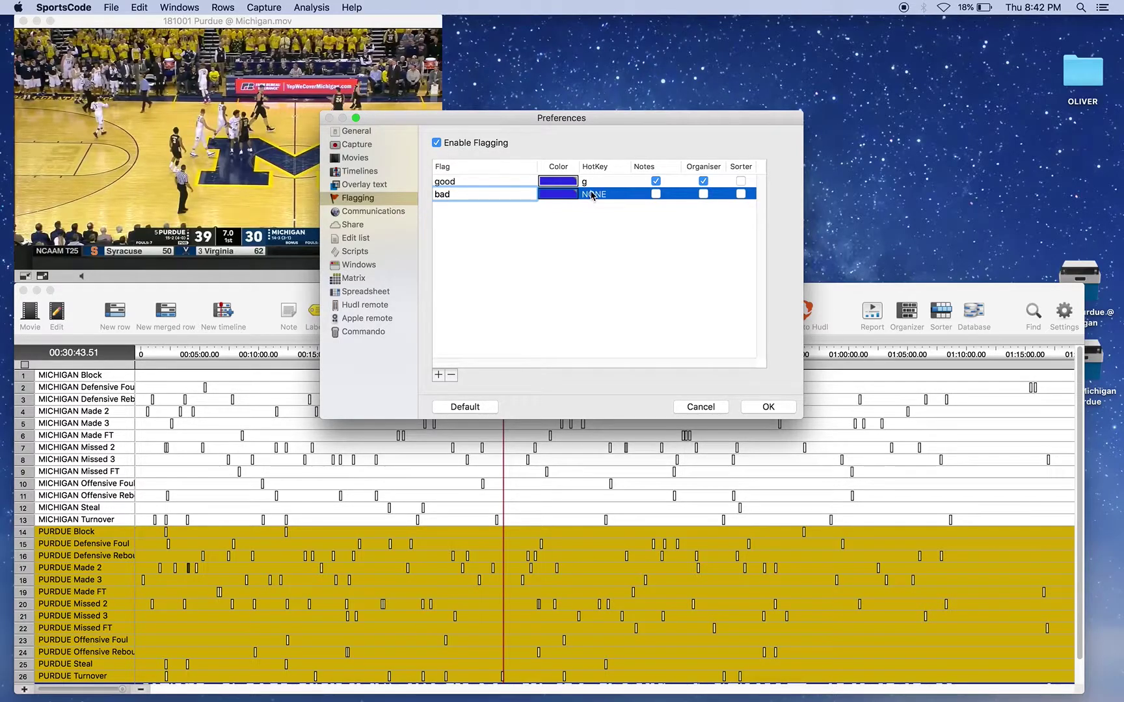
{"action": "left_click", "coordinate": [594, 195]}
{"action": "type", "text": "b"}
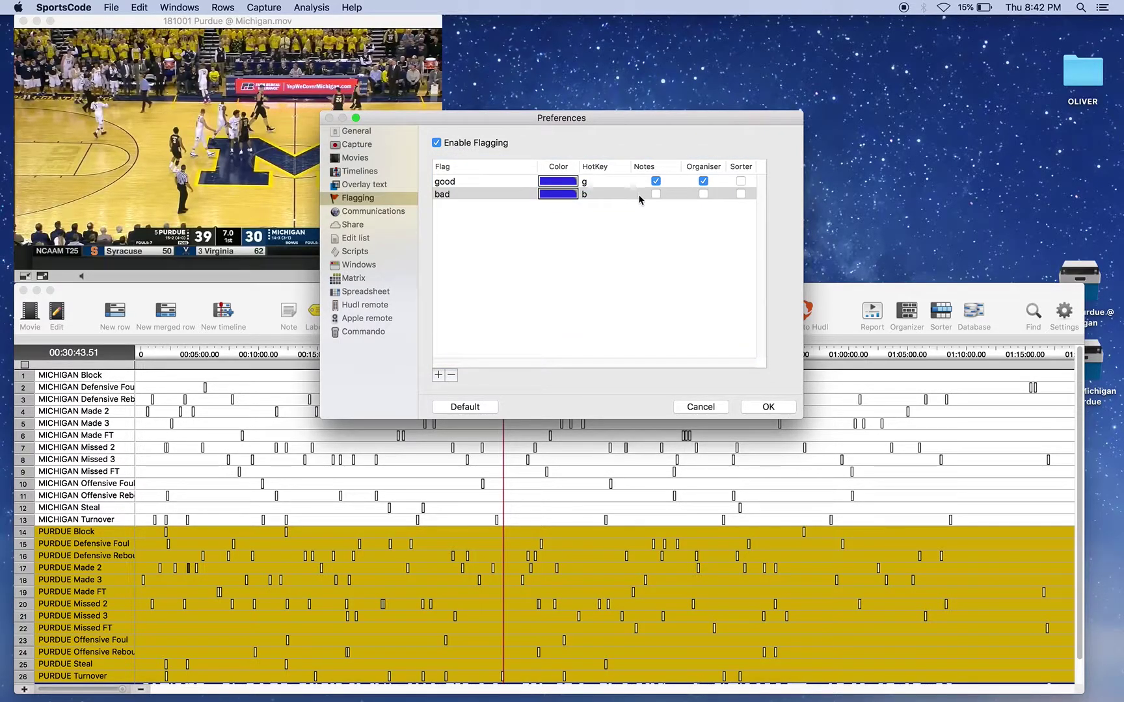
{"action": "left_click", "coordinate": [655, 195]}
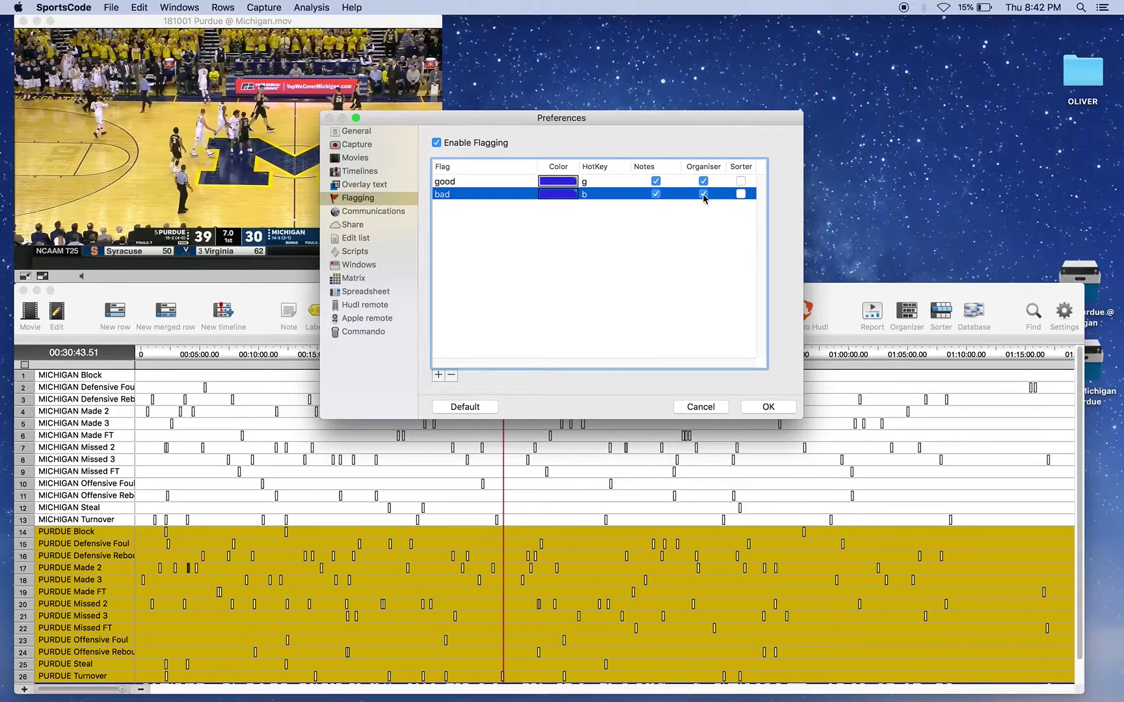
Confirm the flag preferences, then open the PURDUE Made 2 row's clips as a movie
{"action": "left_click", "coordinate": [754, 408]}
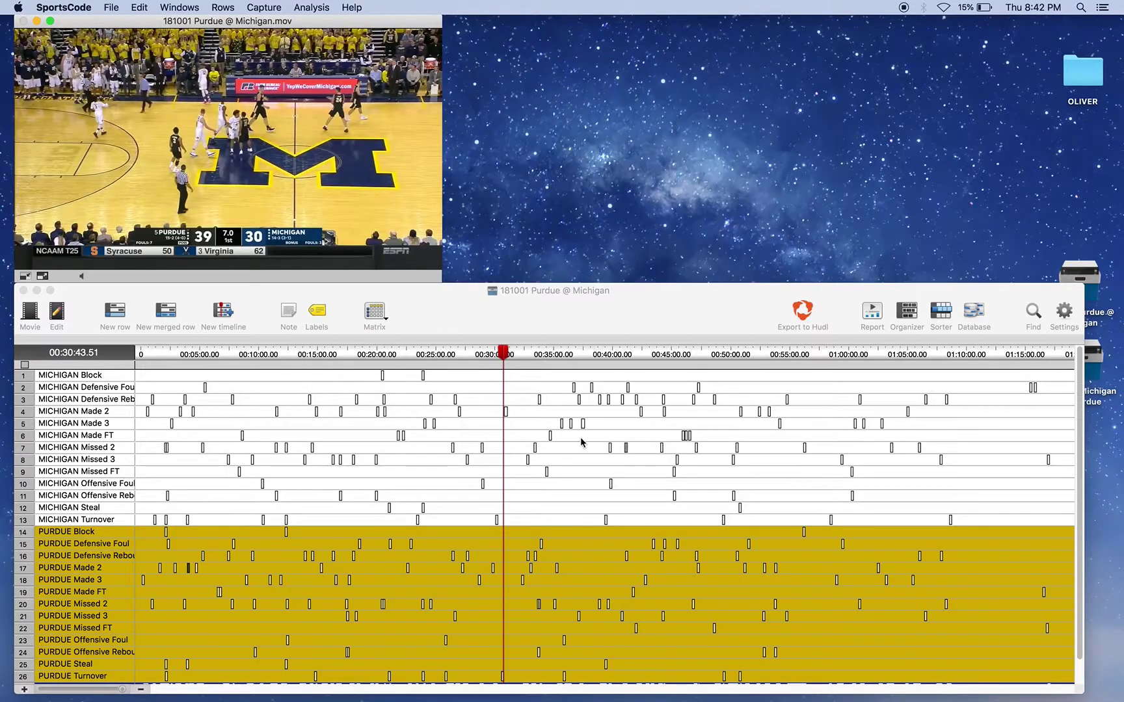
{"action": "left_click", "coordinate": [428, 466]}
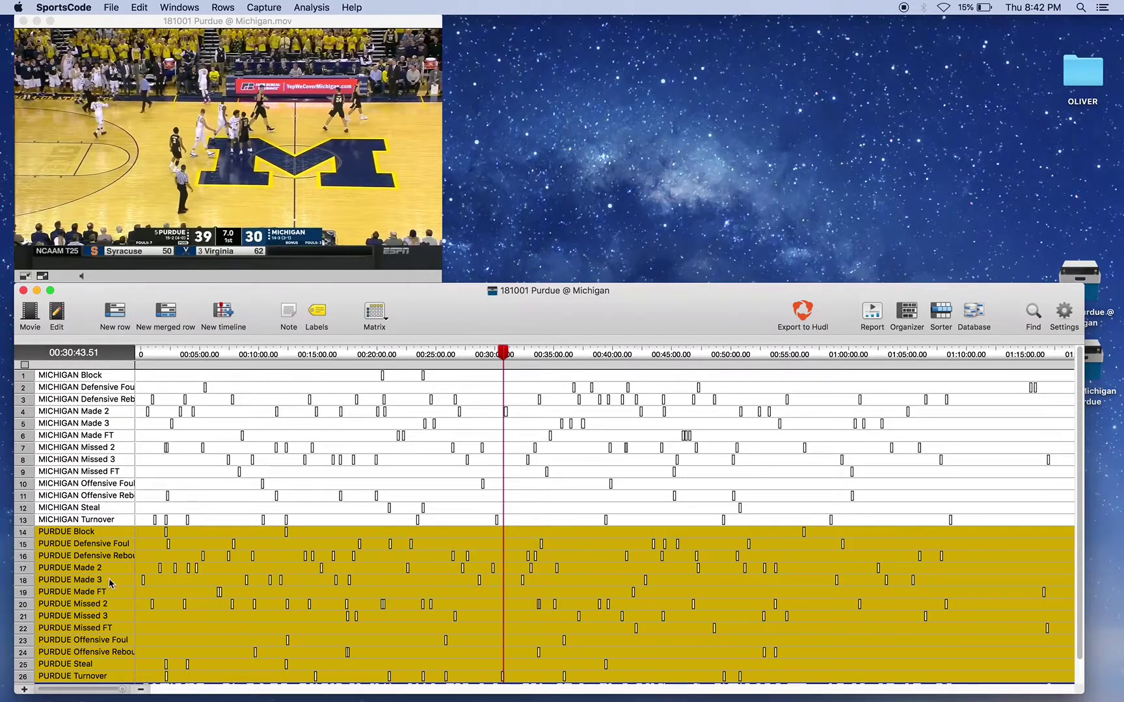
{"action": "left_click", "coordinate": [103, 571]}
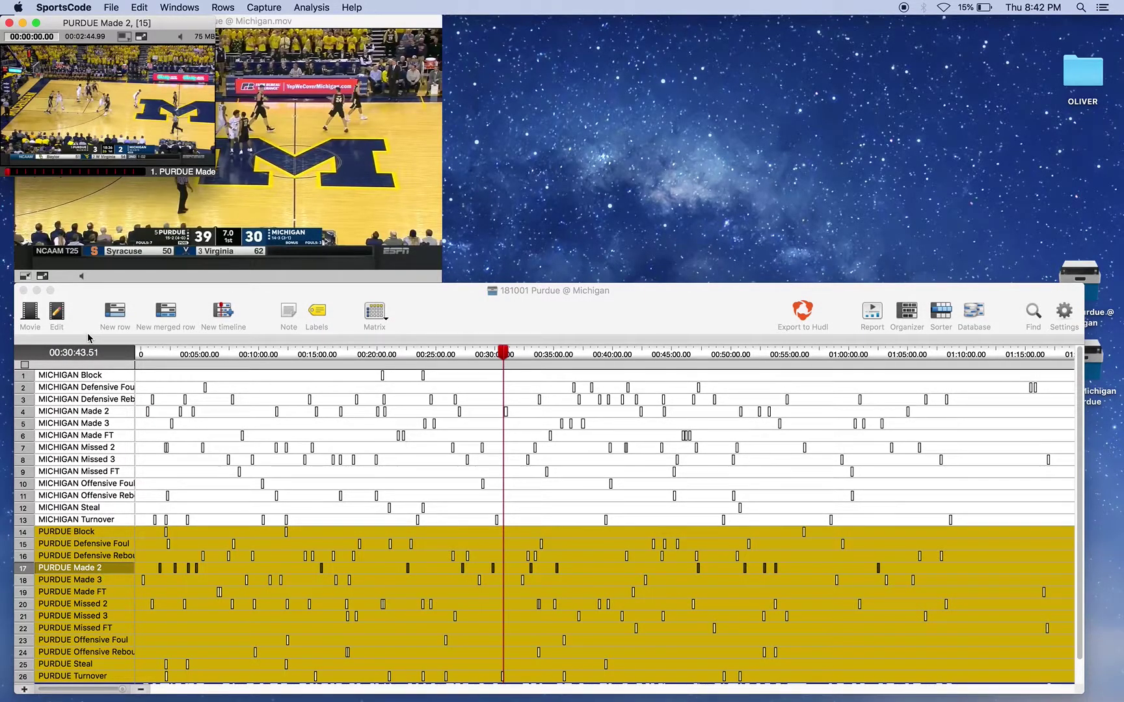
Enlarge and play the movie, flagging the first play good with note 'Good dunk'
{"action": "left_click", "coordinate": [141, 36]}
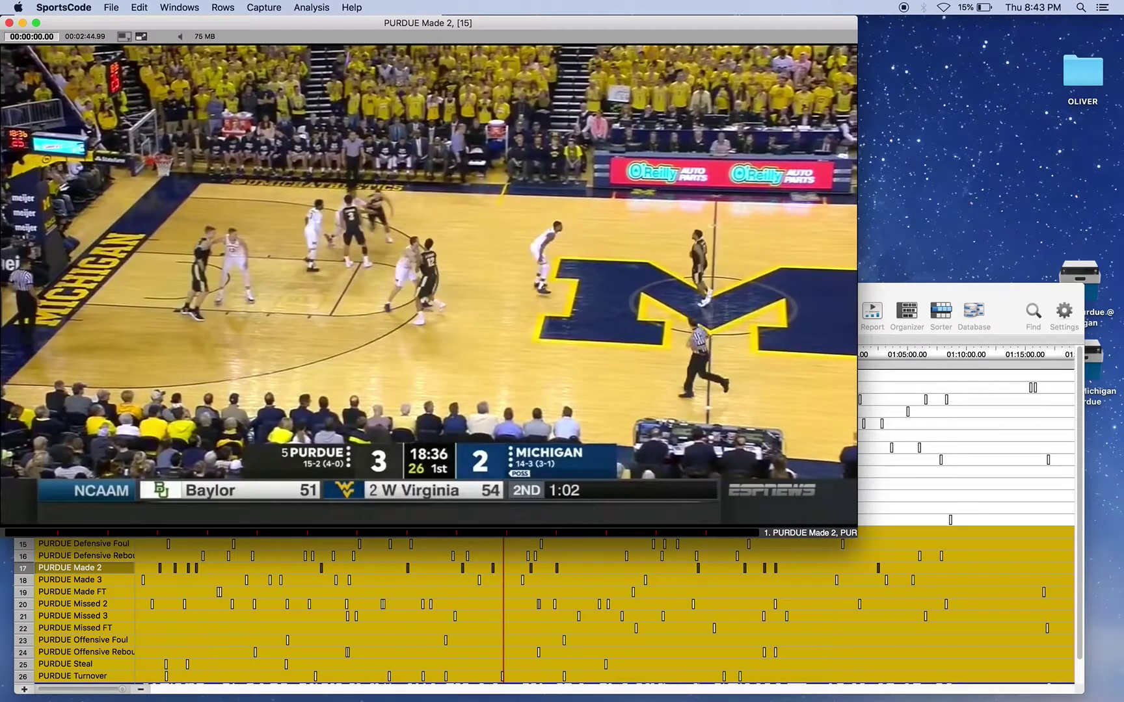
{"action": "key", "text": "space"}
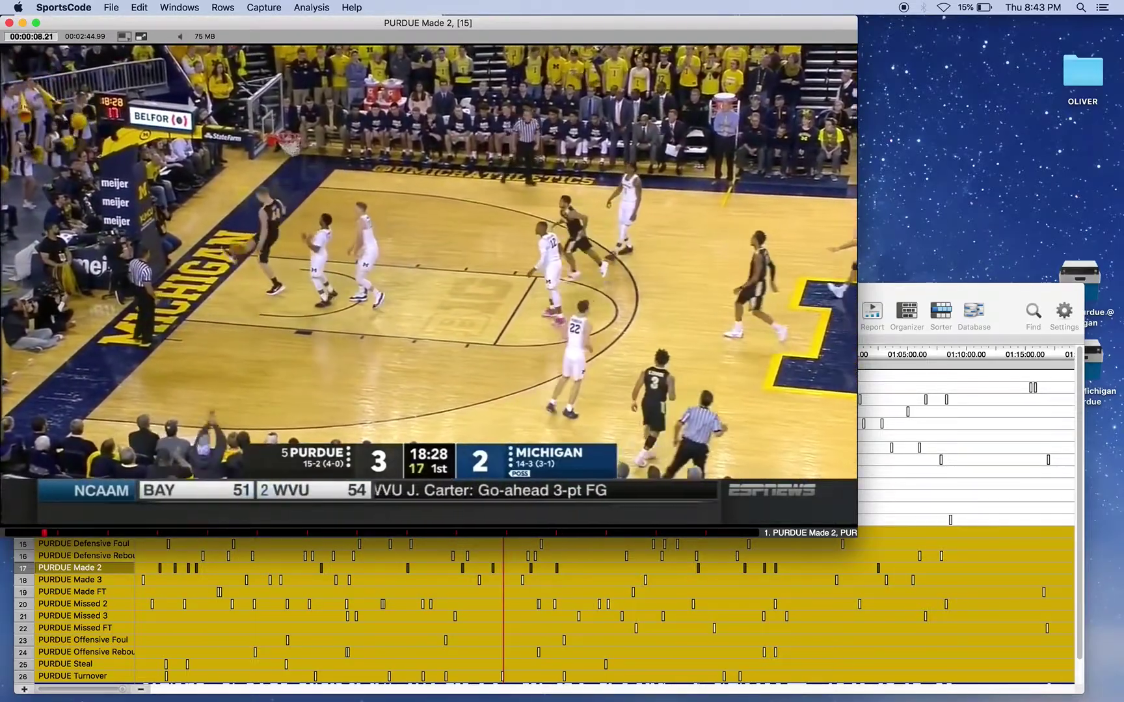
{"action": "key", "text": "g"}
{"action": "type", "text": "Good dunk"}
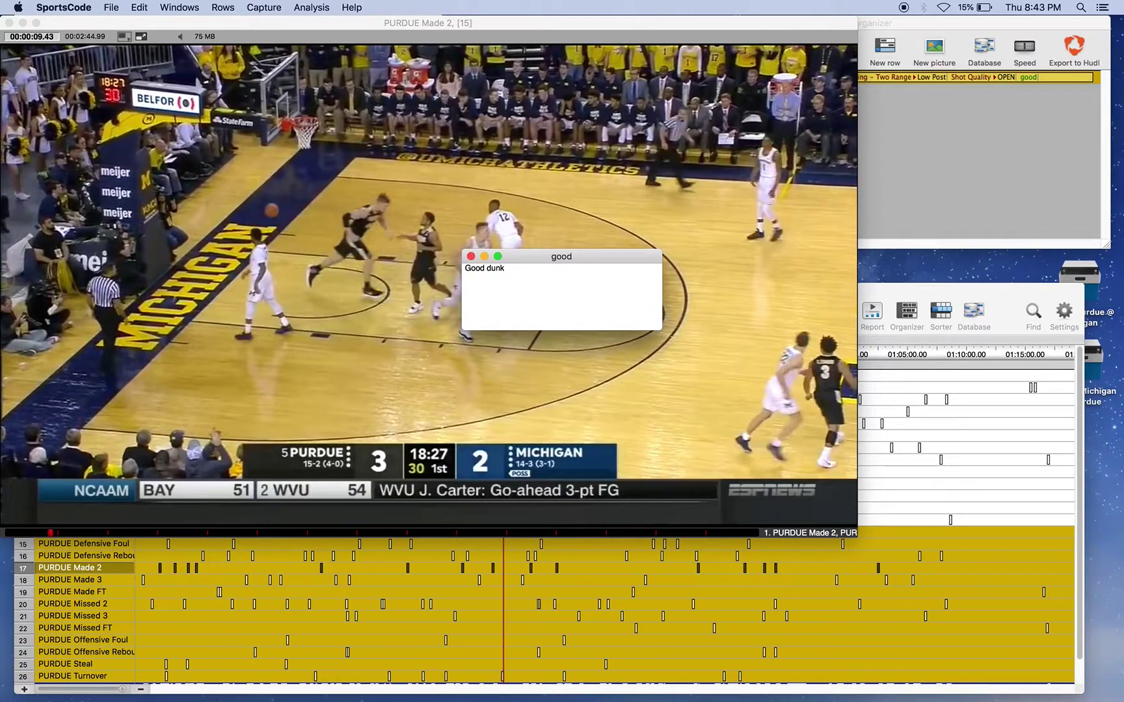
{"action": "key", "text": "Return"}
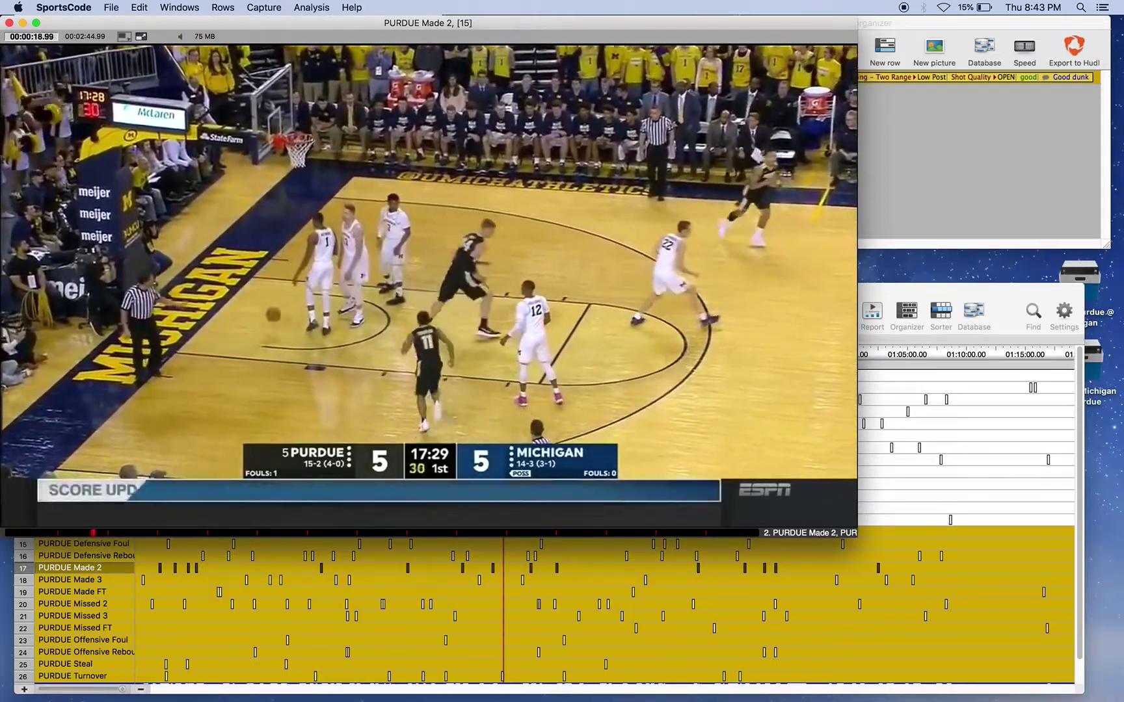
{"action": "type", "text": "g"}
{"action": "type", "text": "Good floater"}
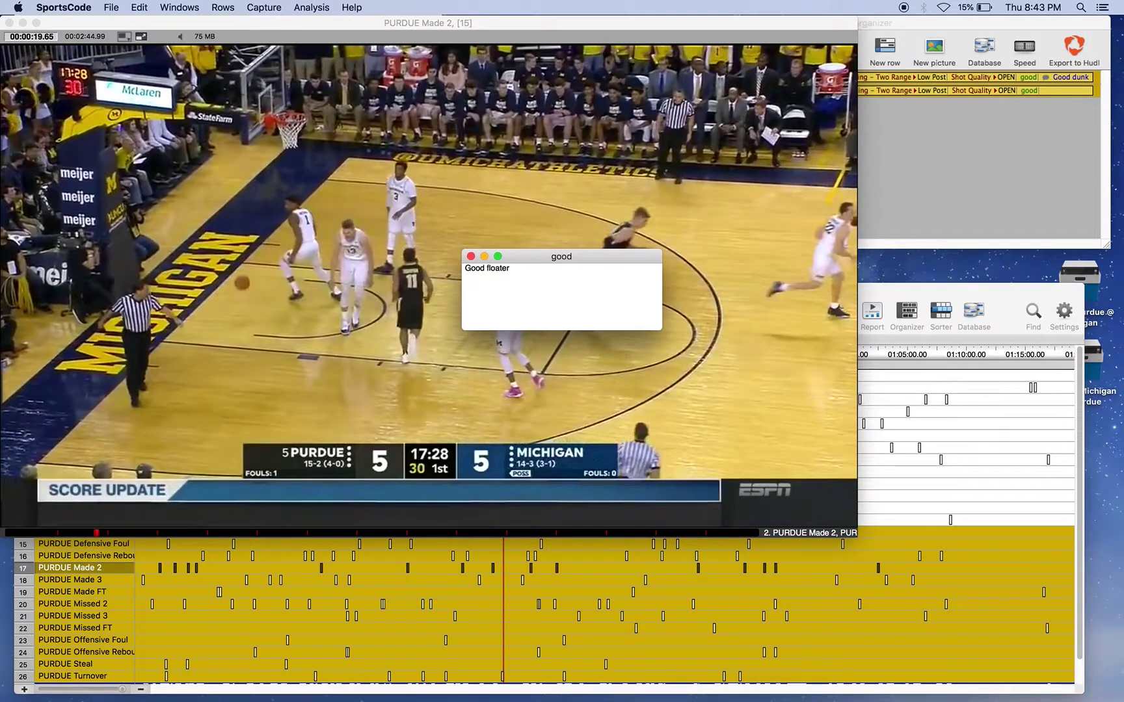
Flag plays good ('Good floater') and bad ('contested shot'), then shrink the movie window
{"action": "key", "text": "Return"}
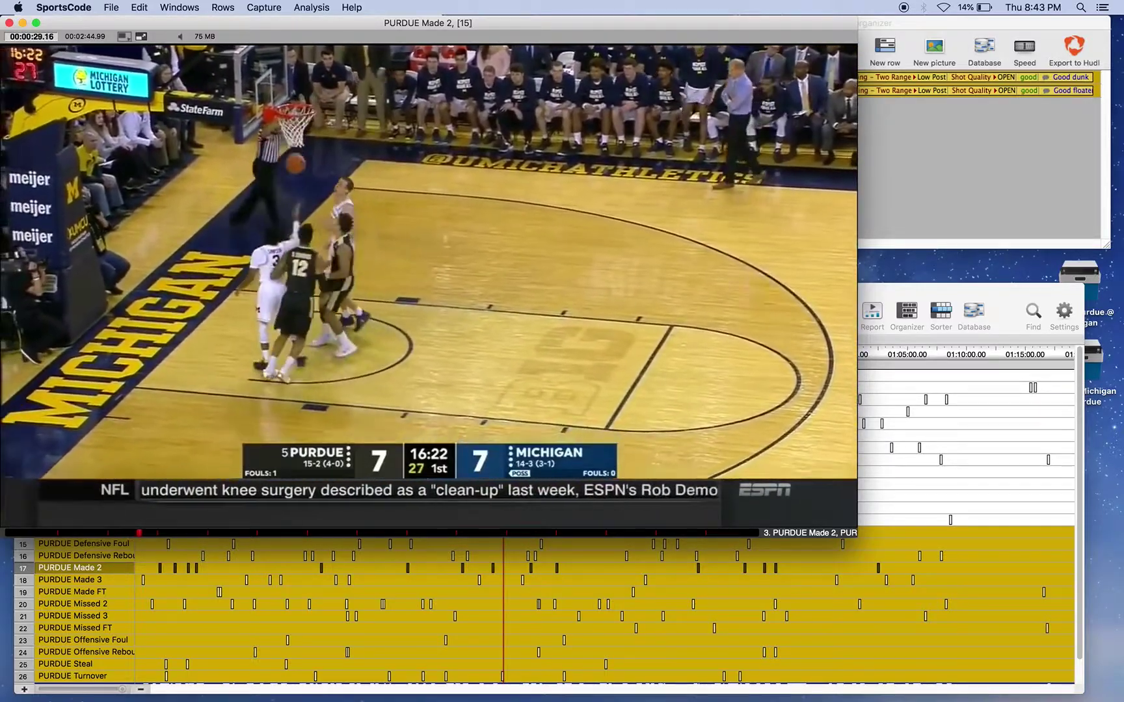
{"action": "key", "text": "b"}
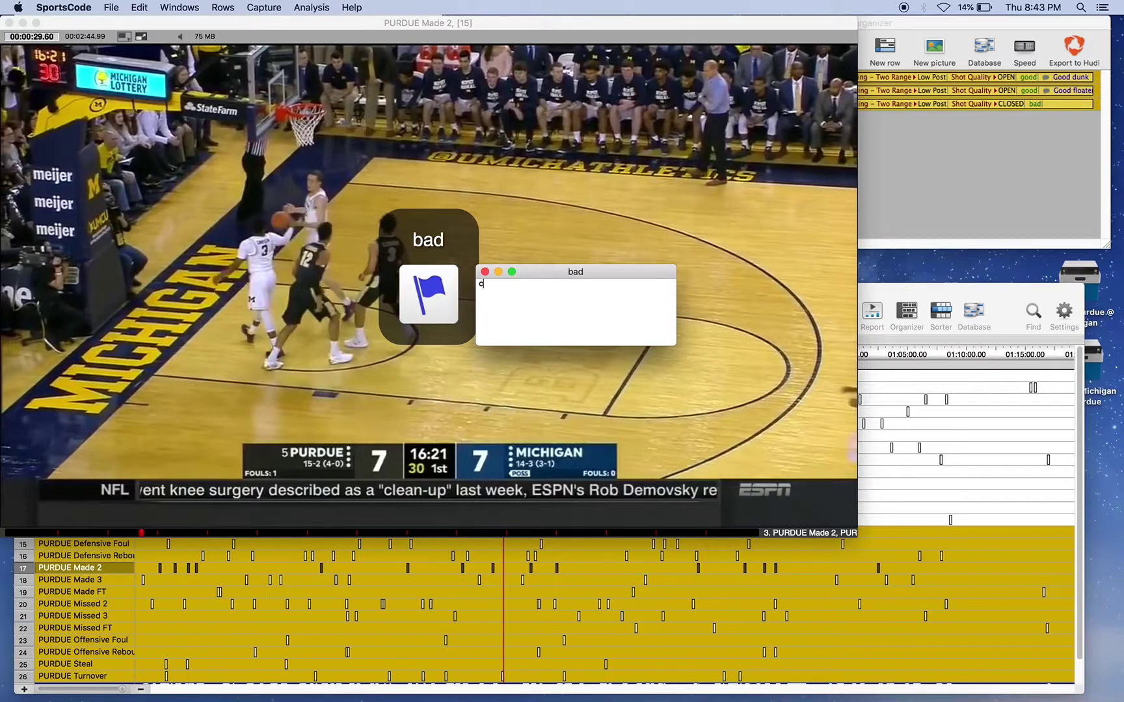
{"action": "type", "text": "ontested shot"}
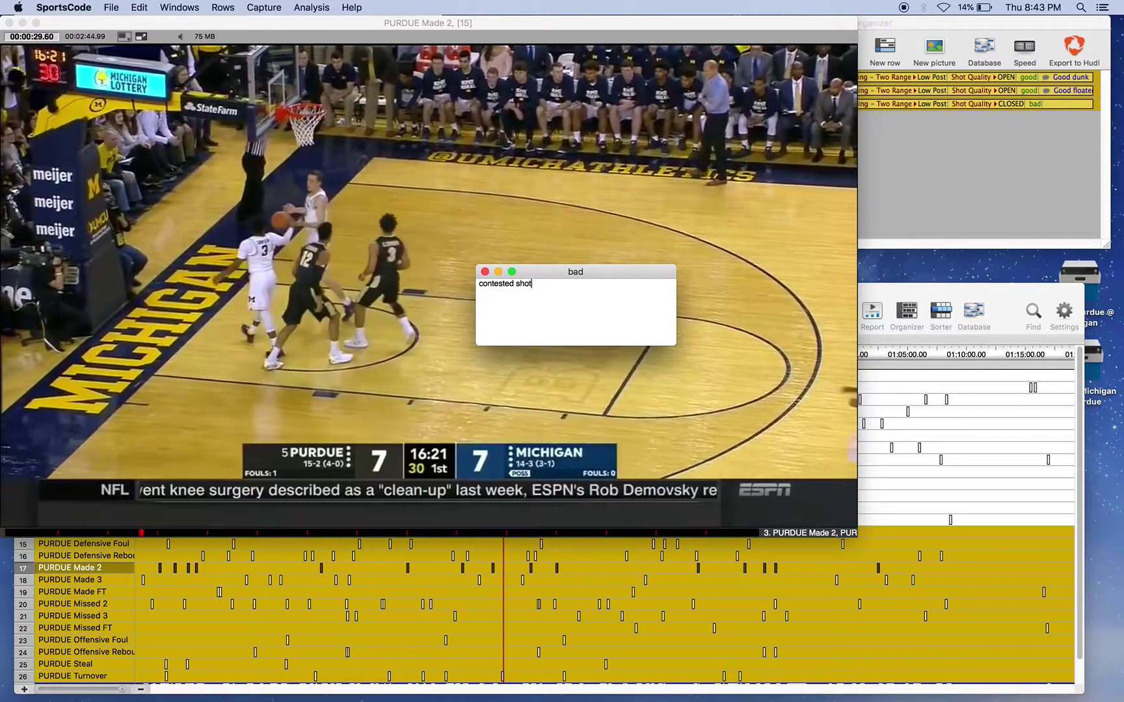
{"action": "key", "text": "Return"}
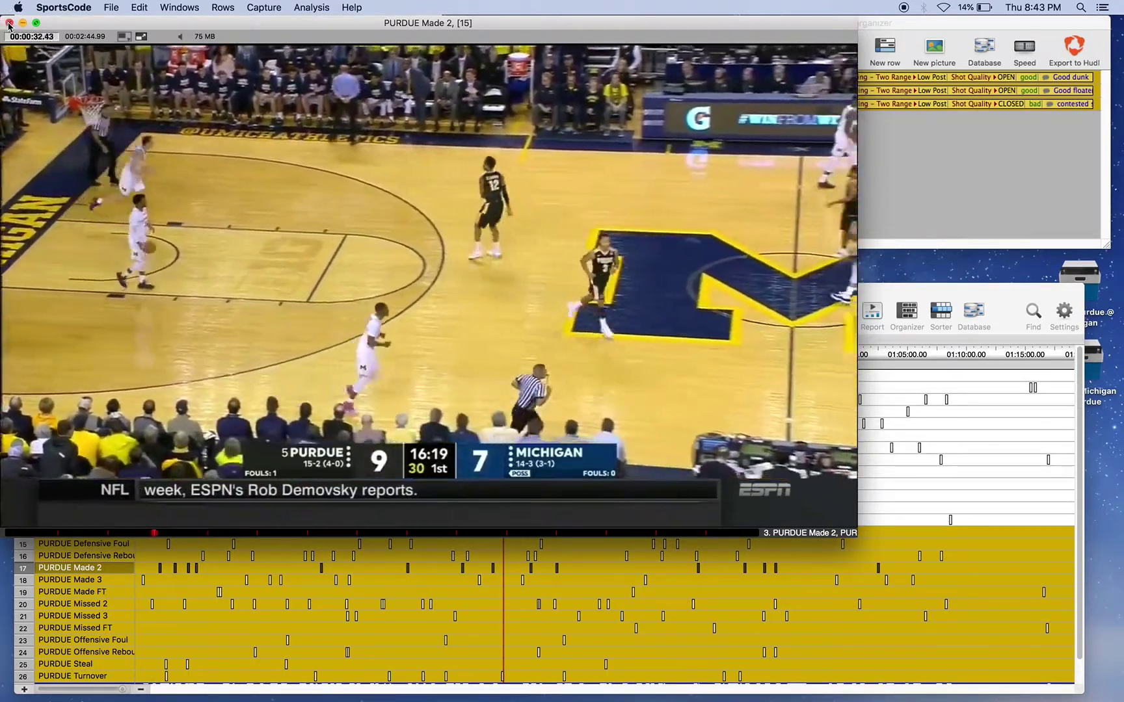
{"action": "key", "text": "super+1"}
Move the Movie organizer, widen its name column, and play its three flagged clips
{"action": "left_click_drag", "start_coordinate": [694, 28], "coordinate": [387, 71]}
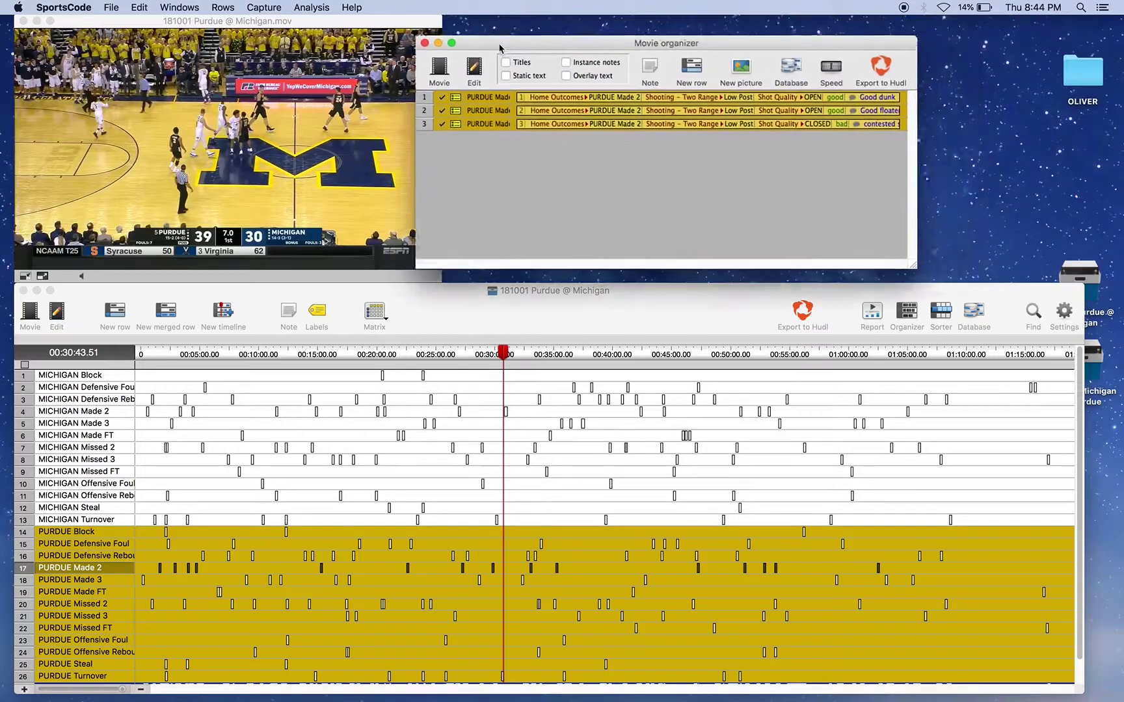
{"action": "left_click_drag", "start_coordinate": [401, 121], "coordinate": [457, 122]}
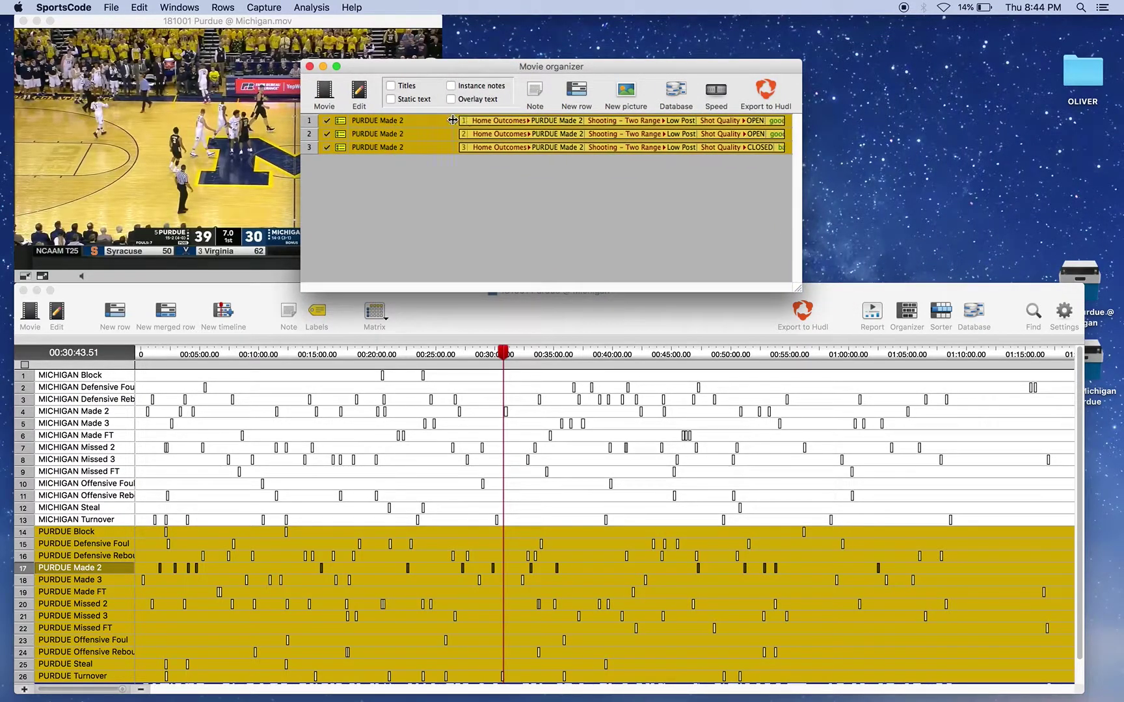
{"action": "left_click", "coordinate": [324, 92]}
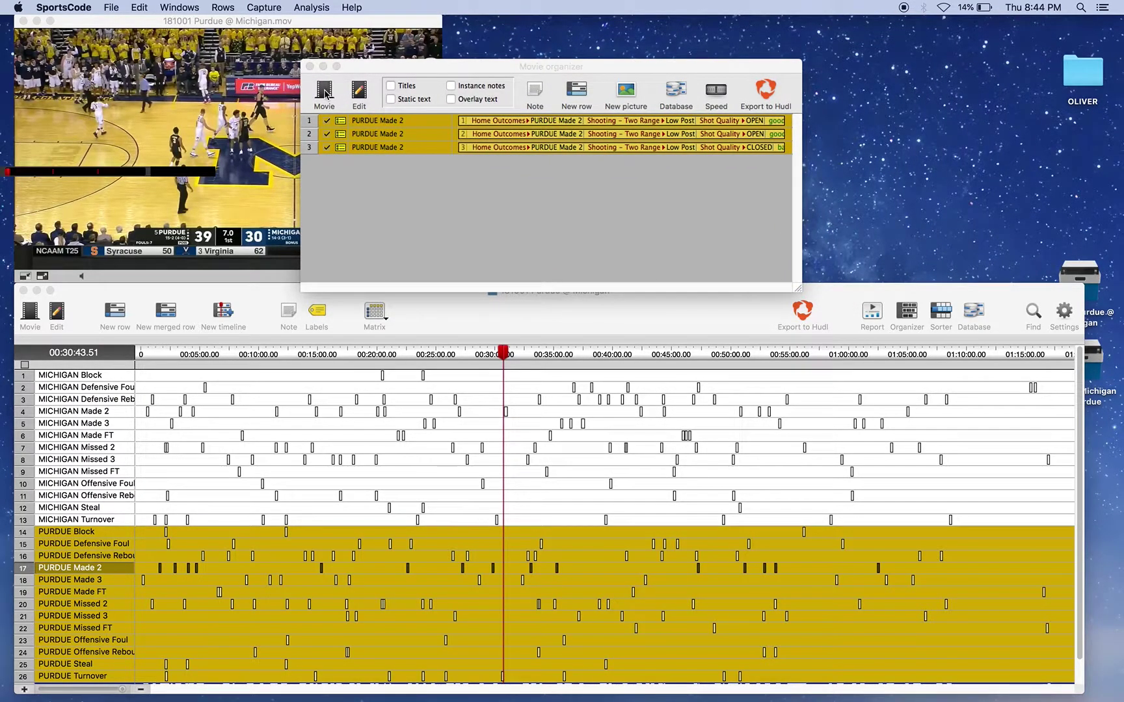
{"action": "mouse_move", "coordinate": [140, 39]}
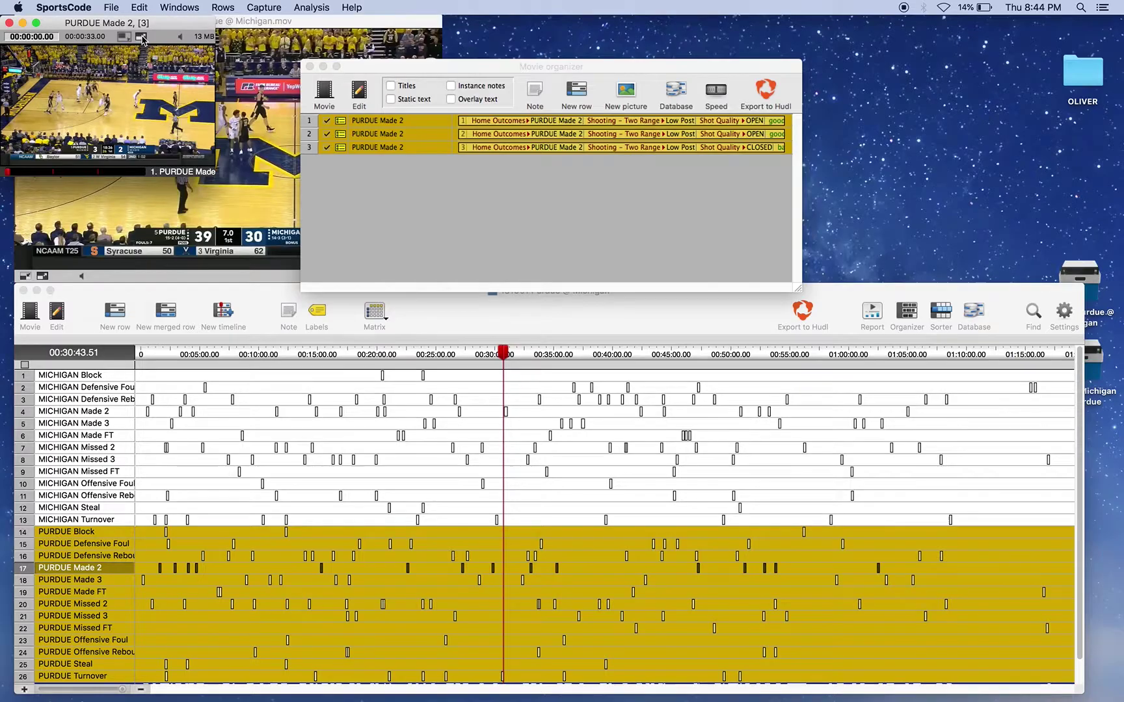
Play the flagged clips full-size with the text overlay on, then close the organizer
{"action": "left_click", "coordinate": [142, 38]}
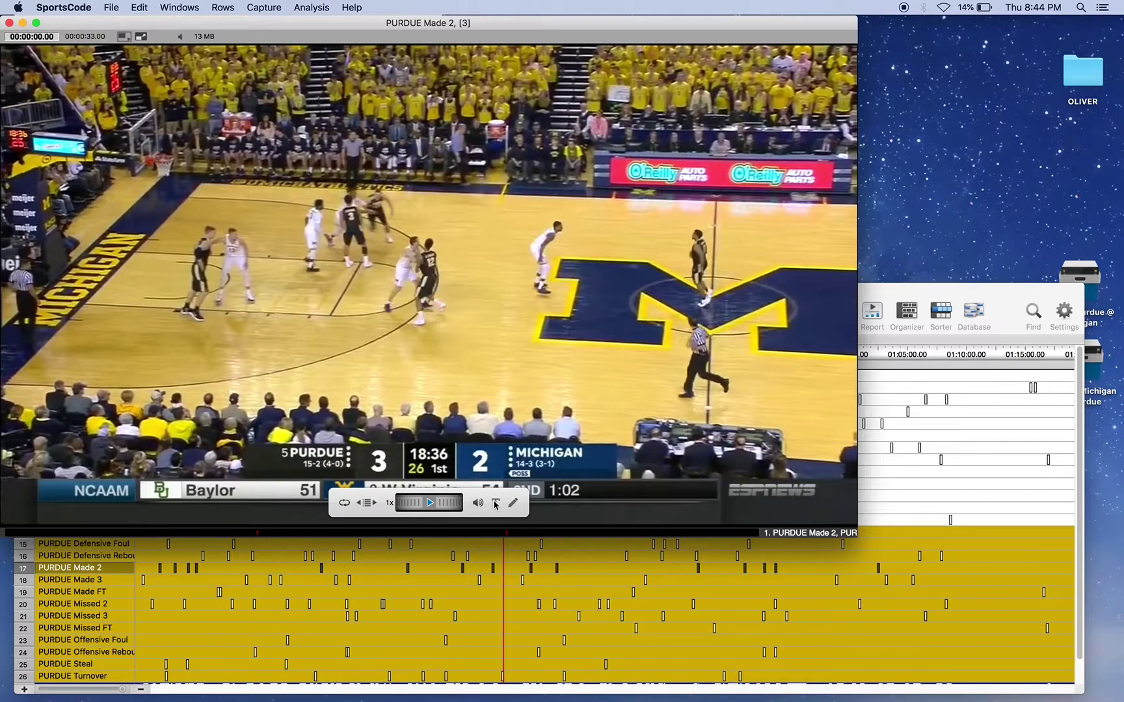
{"action": "left_click", "coordinate": [495, 503]}
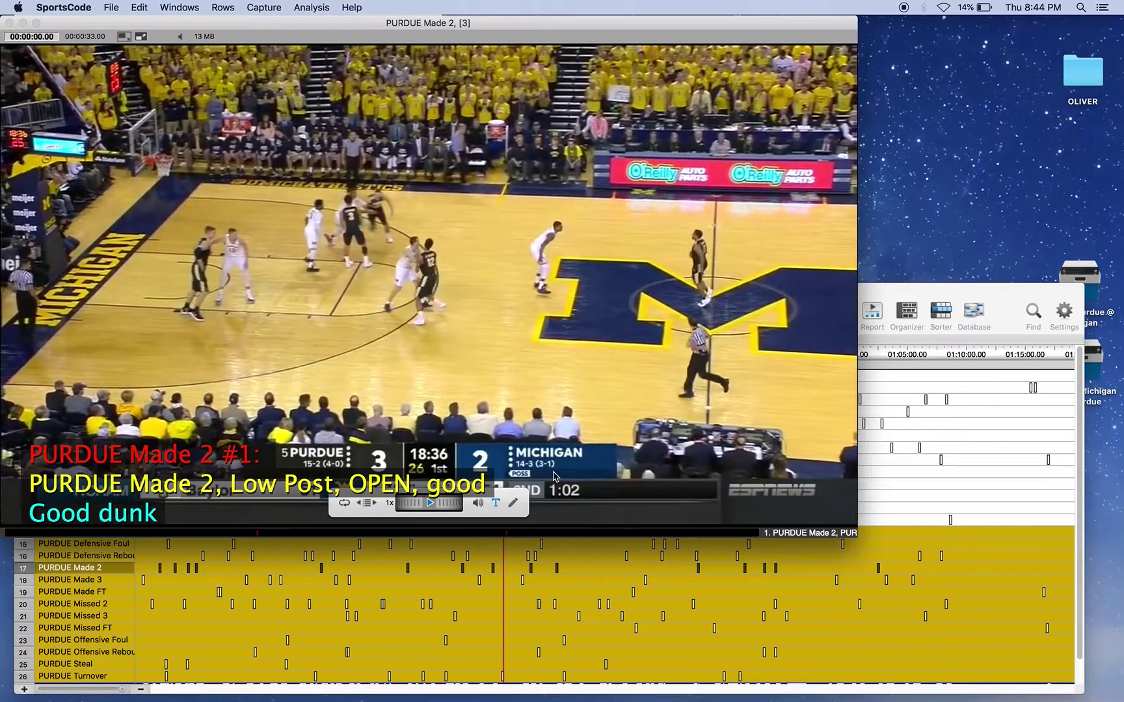
{"action": "left_click", "coordinate": [430, 503]}
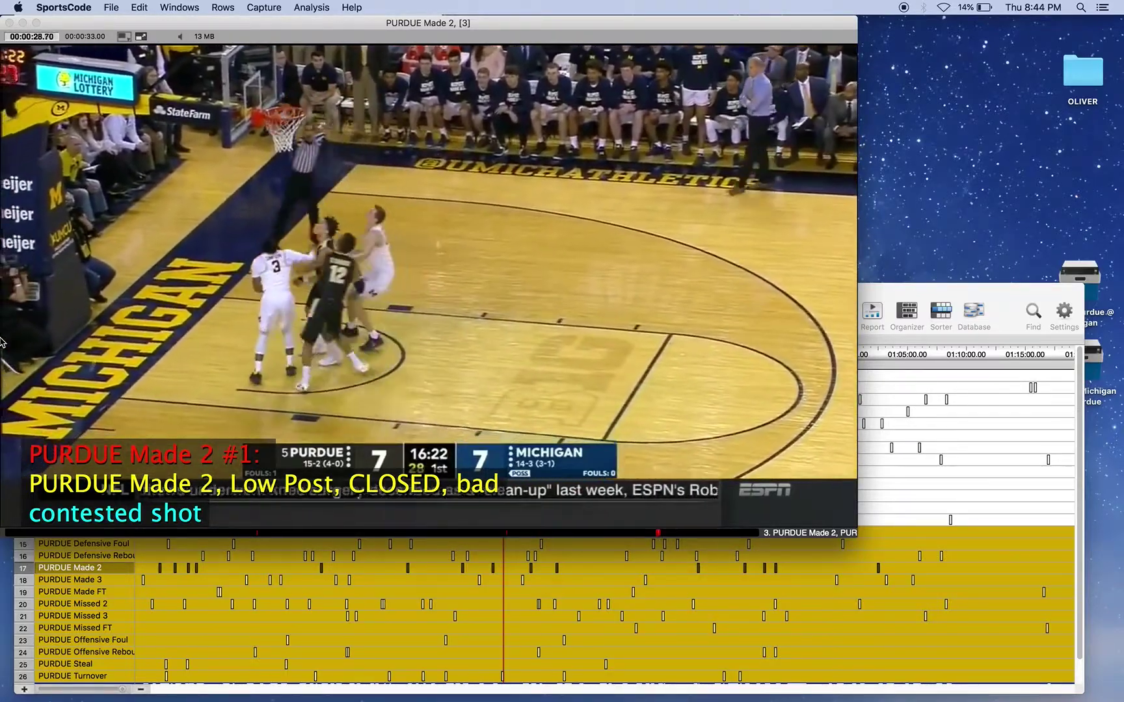
{"action": "key", "text": "Escape"}
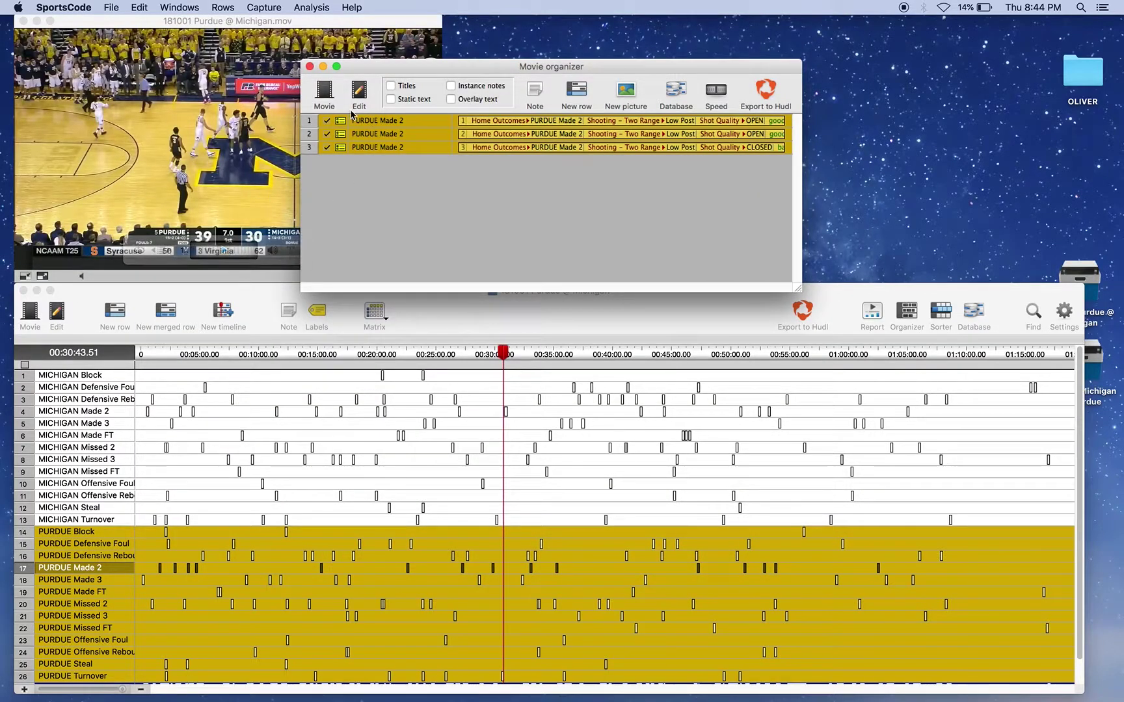
{"action": "left_click", "coordinate": [311, 71]}
Discard the organizer changes, open the game Matrix, and widen its row headers
{"action": "left_click", "coordinate": [520, 246]}
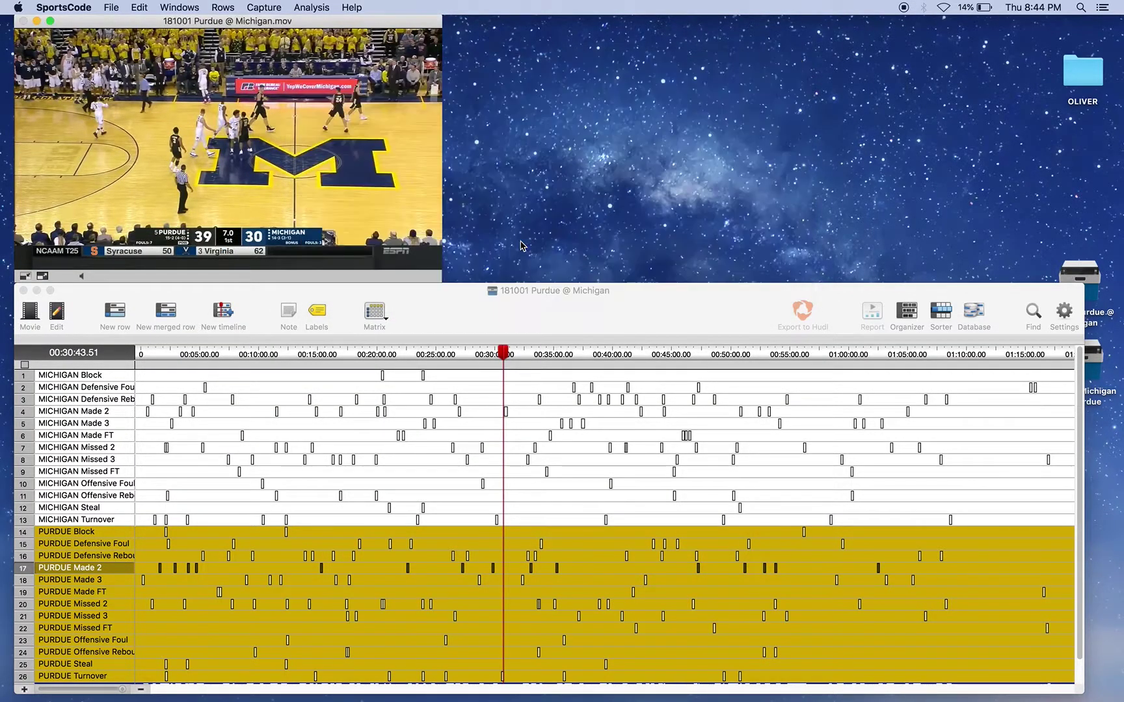
{"action": "left_click", "coordinate": [467, 310]}
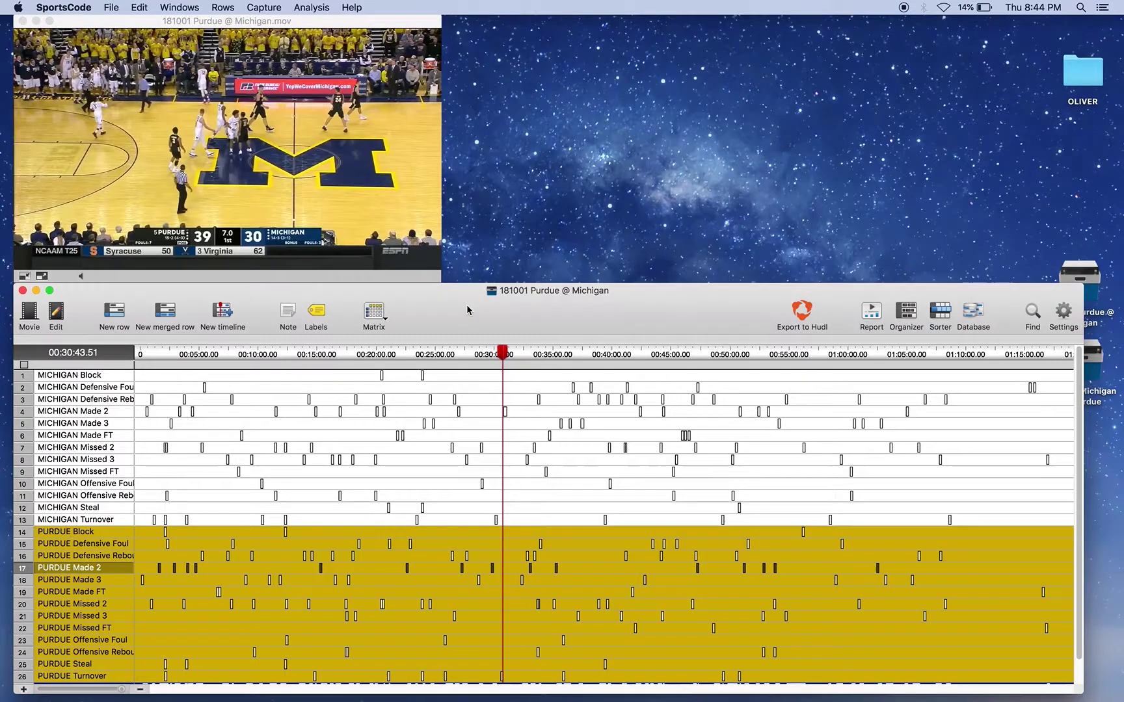
{"action": "left_click", "coordinate": [376, 314]}
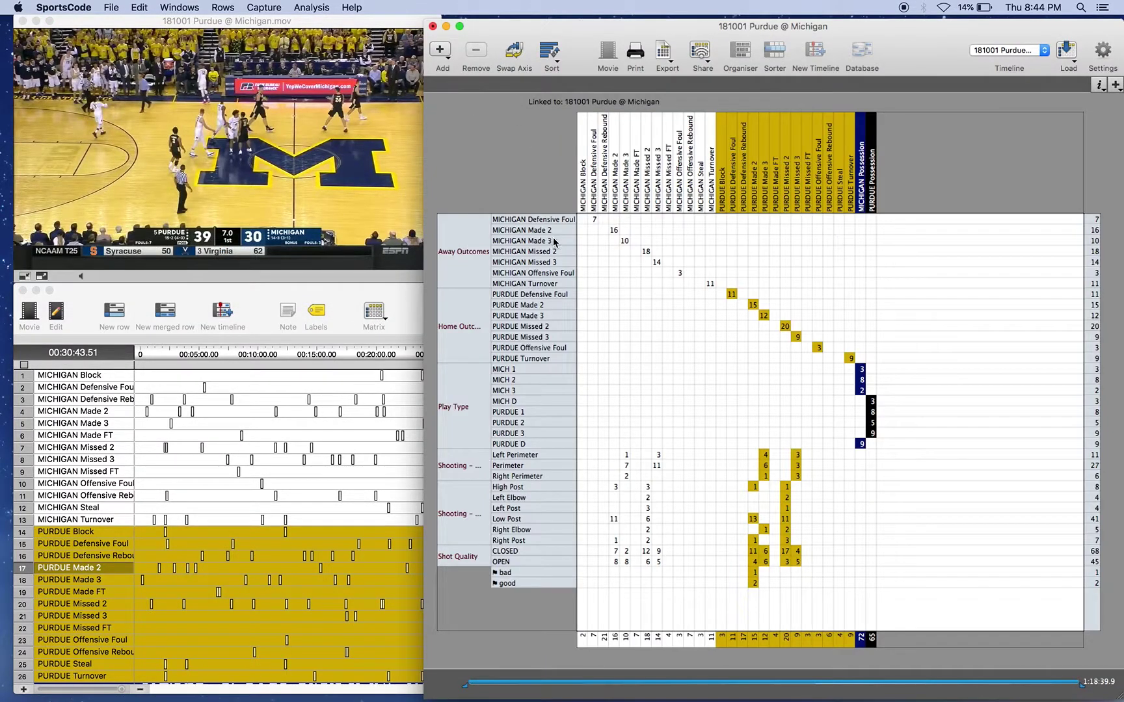
{"action": "left_click_drag", "start_coordinate": [574, 243], "coordinate": [587, 255]}
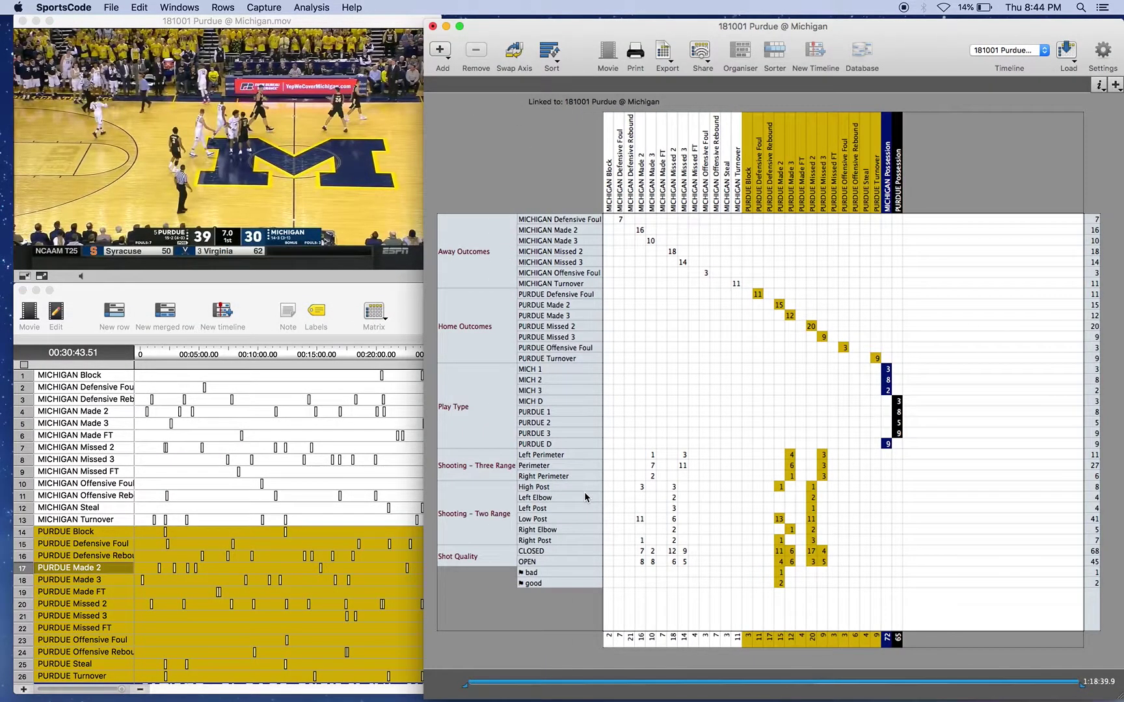
Select the bad-flagged PURDUE Made 2 cell and list its clip in the Sorter
{"action": "left_click", "coordinate": [561, 586]}
{"action": "left_click", "coordinate": [571, 562]}
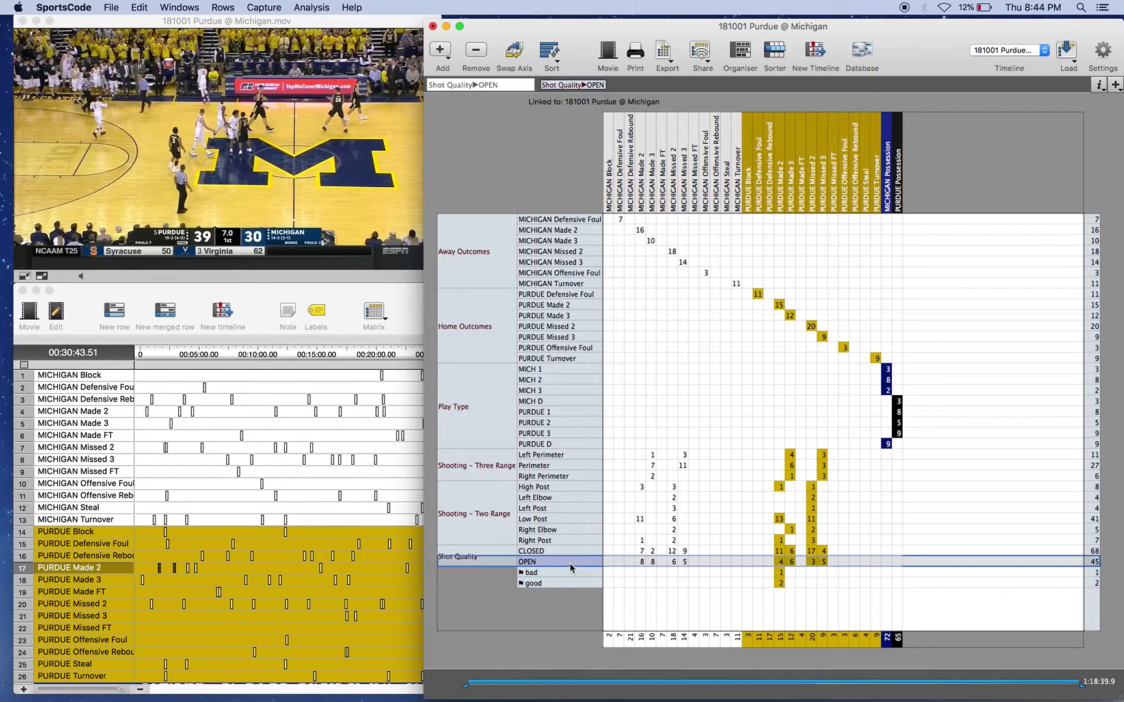
{"action": "left_click", "coordinate": [553, 587]}
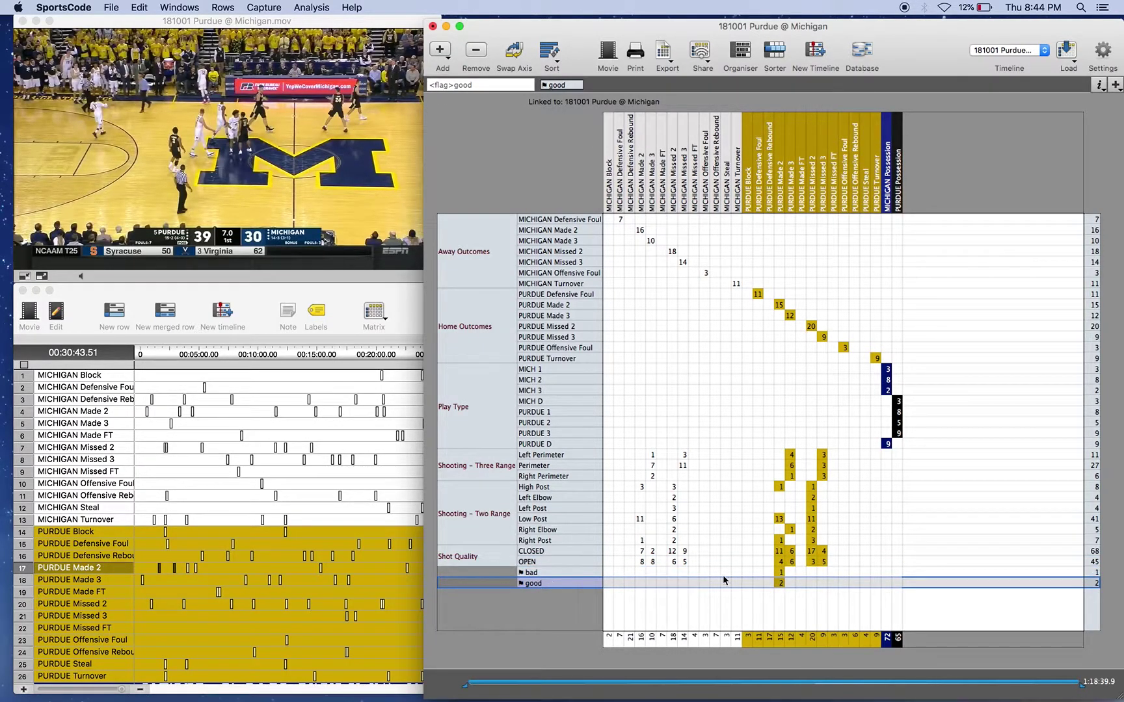
{"action": "left_click", "coordinate": [779, 583]}
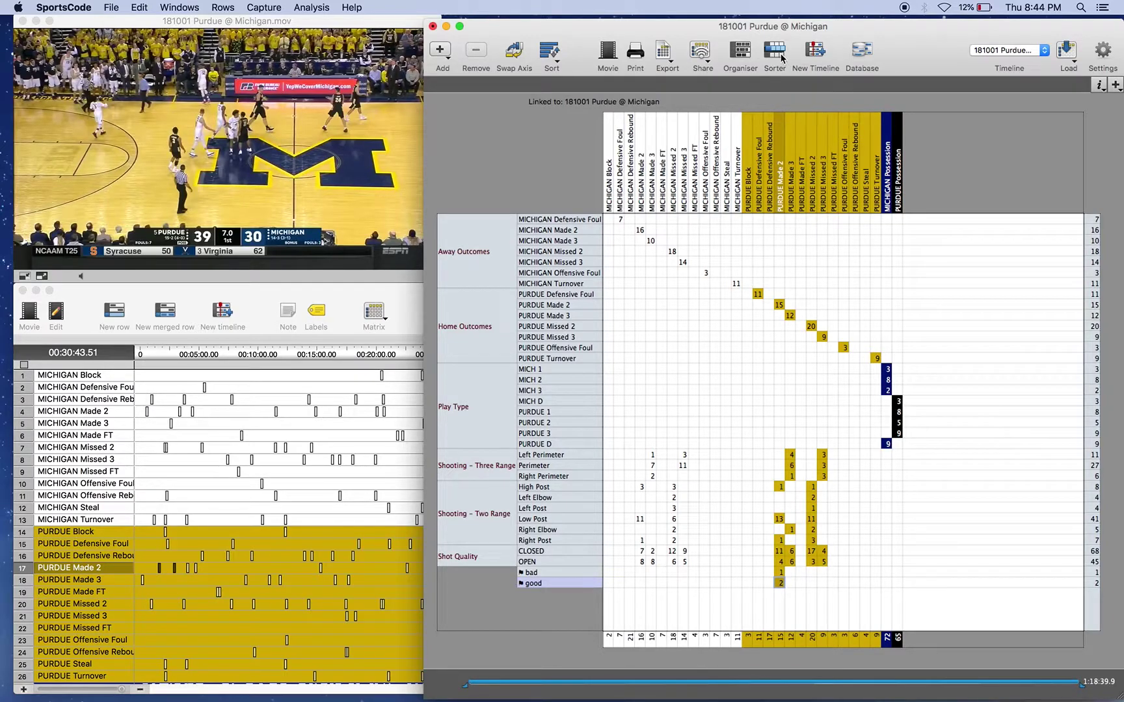
{"action": "left_click", "coordinate": [743, 53]}
{"action": "left_click", "coordinate": [596, 532]}
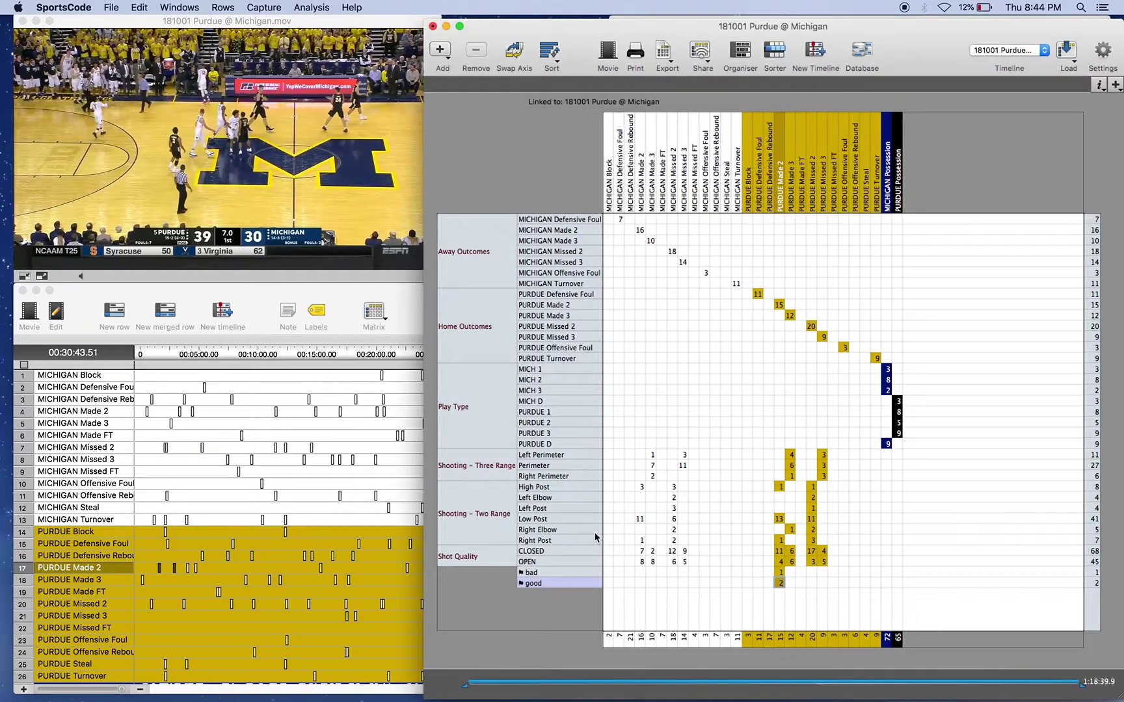
{"action": "left_click", "coordinate": [579, 575]}
{"action": "left_click", "coordinate": [779, 573]}
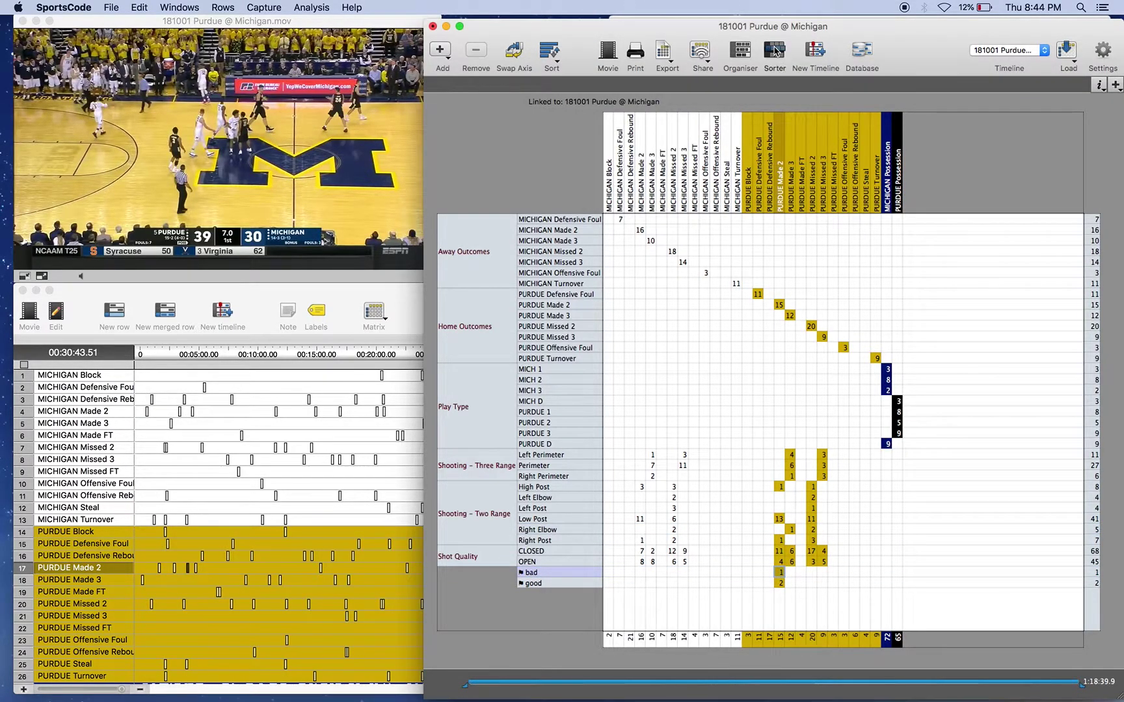
{"action": "left_click", "coordinate": [775, 53]}
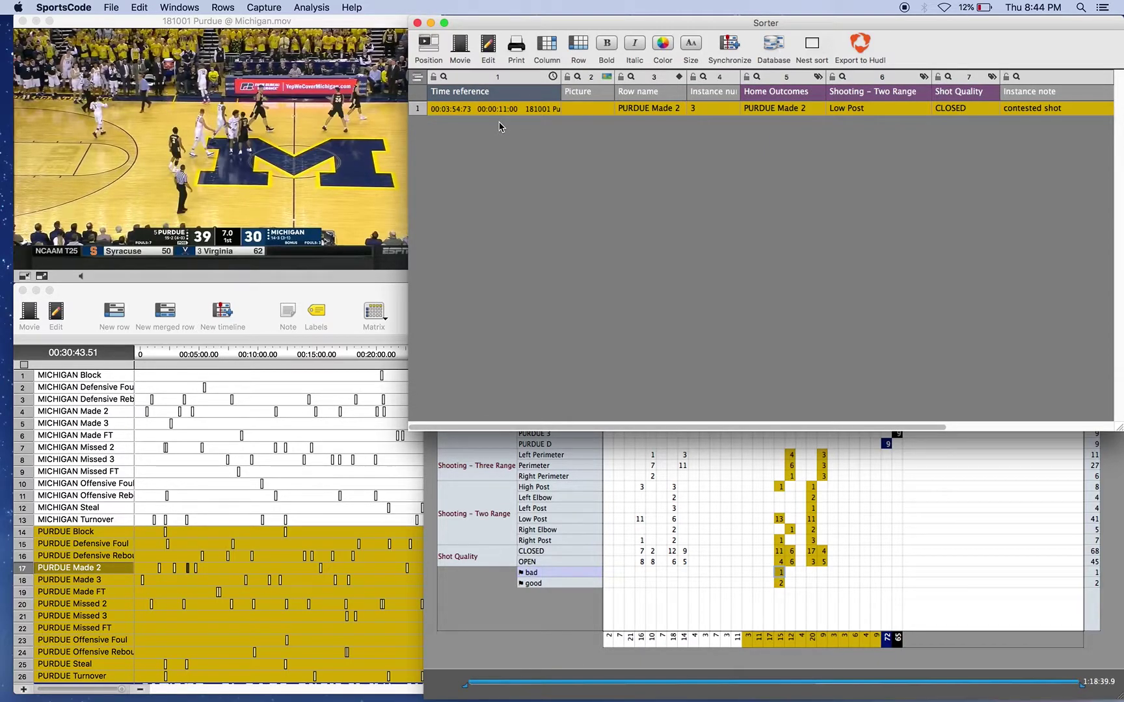
Close the Sorter listing the bad clip, declining to save changes
{"action": "left_click", "coordinate": [418, 24]}
{"action": "left_click", "coordinate": [512, 251]}
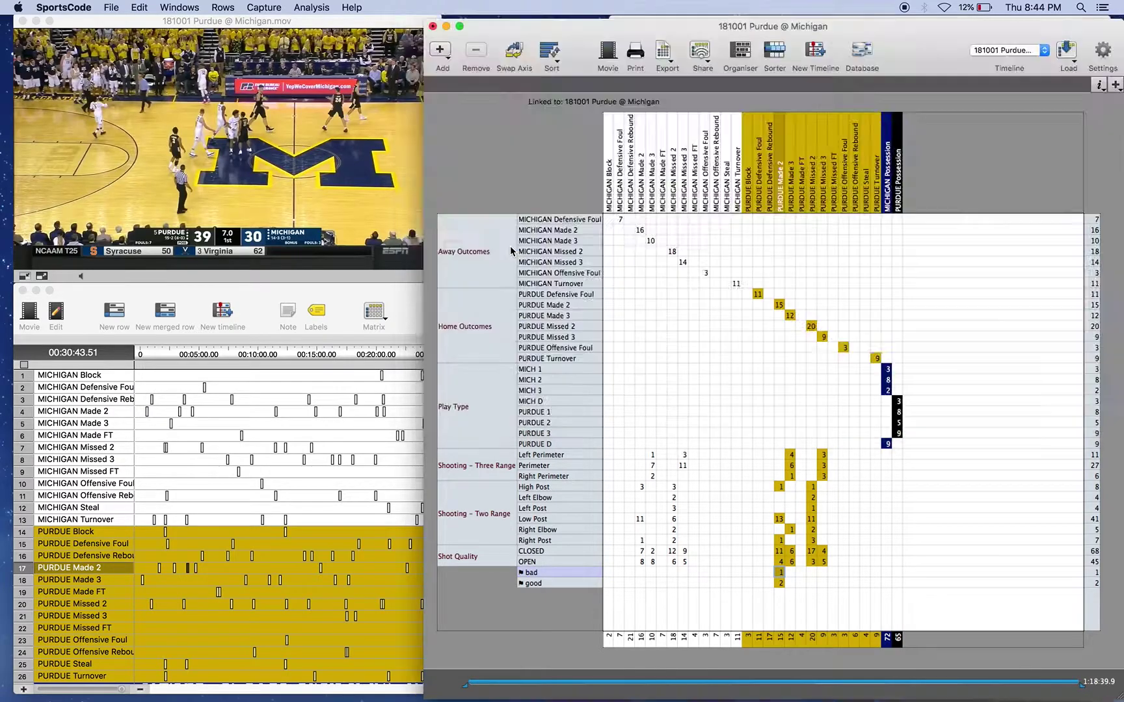